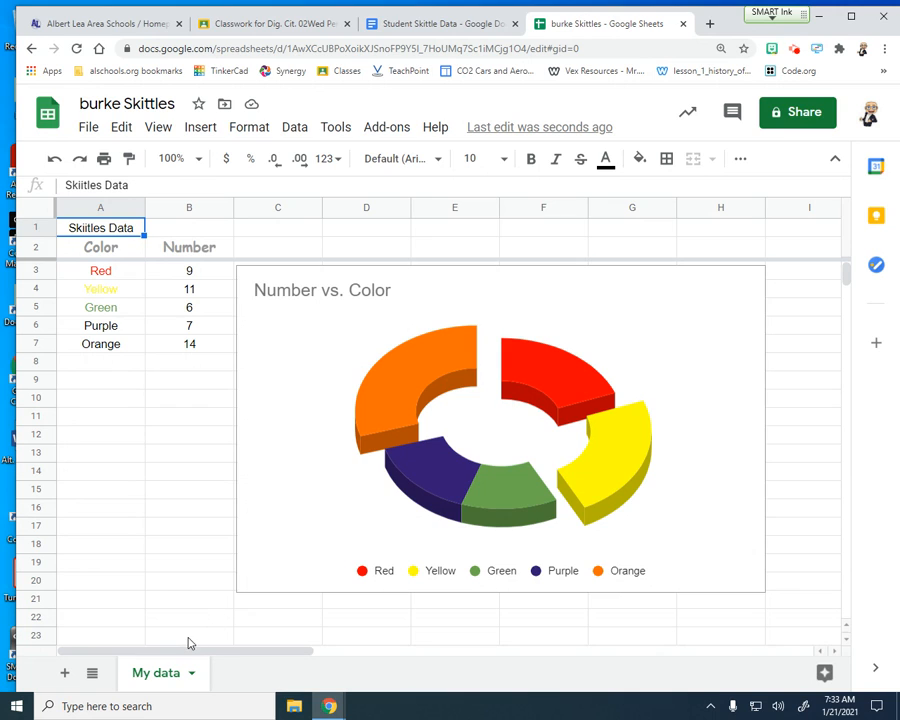
Step: Add a new sheet to the spreadsheet and rename it Class Data
{"action": "right_click", "coordinate": [176, 679]}
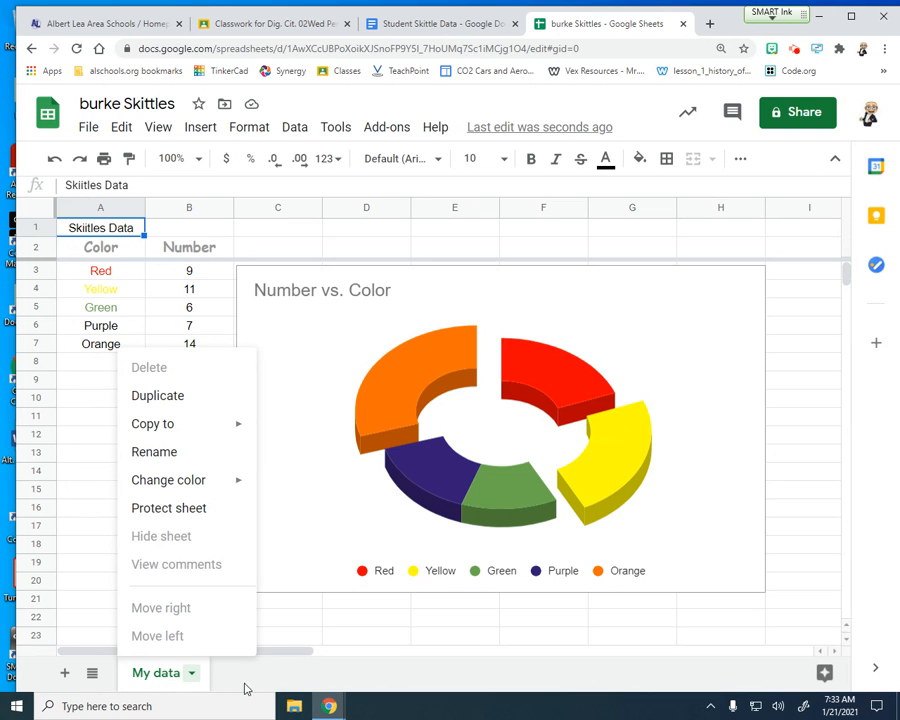
{"action": "left_click", "coordinate": [64, 677]}
{"action": "left_click", "coordinate": [64, 678]}
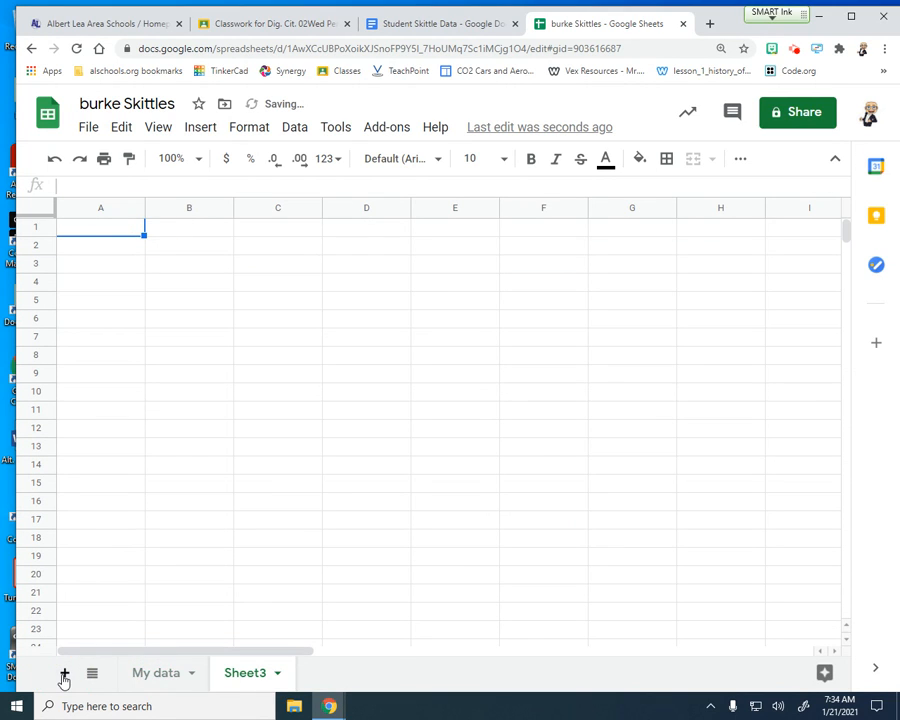
{"action": "left_click", "coordinate": [245, 675]}
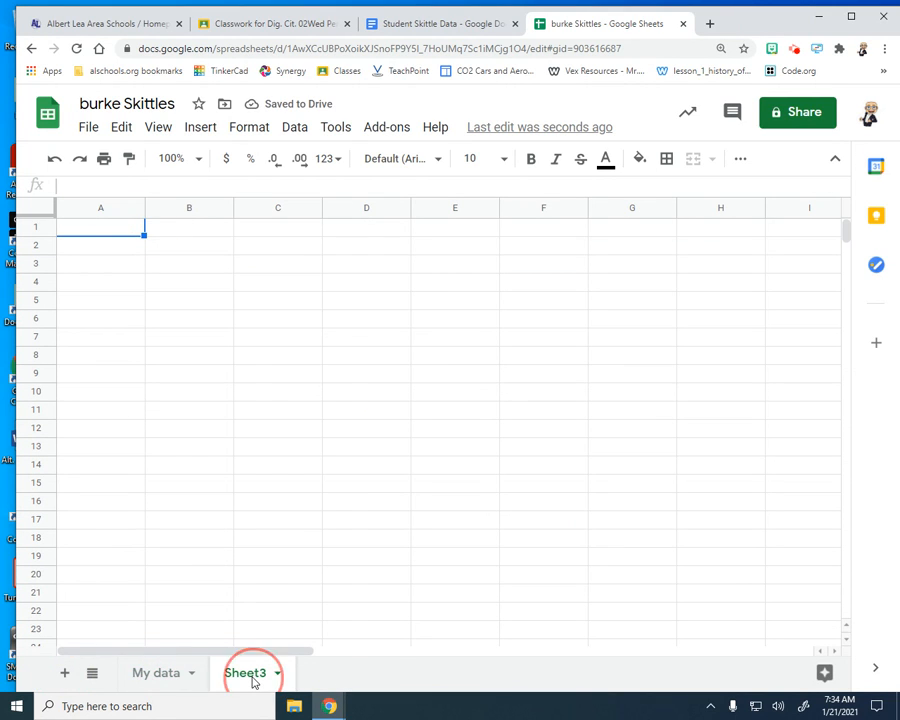
{"action": "left_click", "coordinate": [252, 456]}
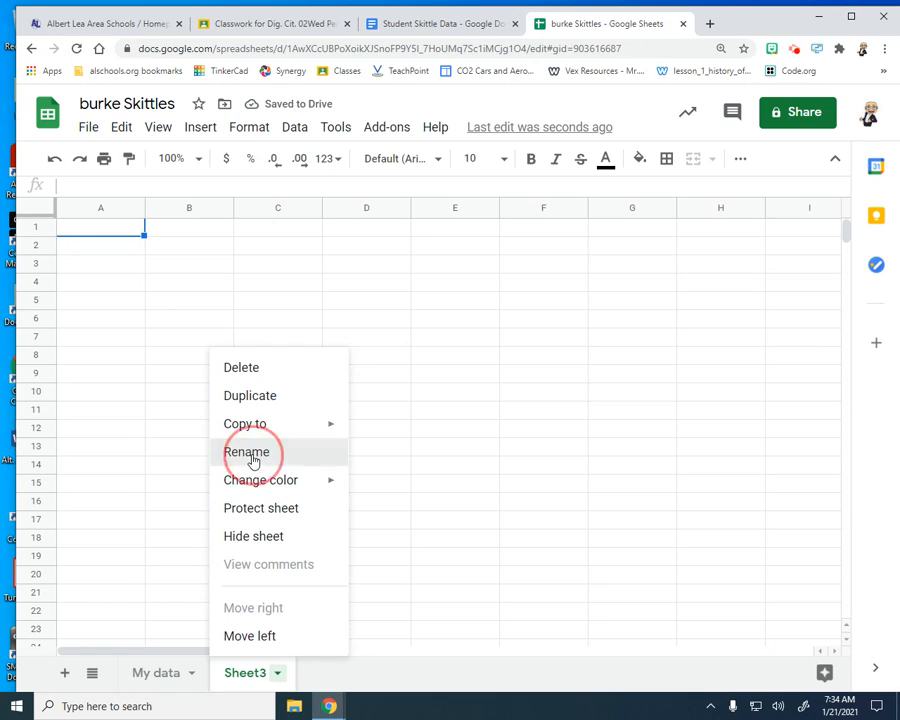
{"action": "type", "text": "Cla"}
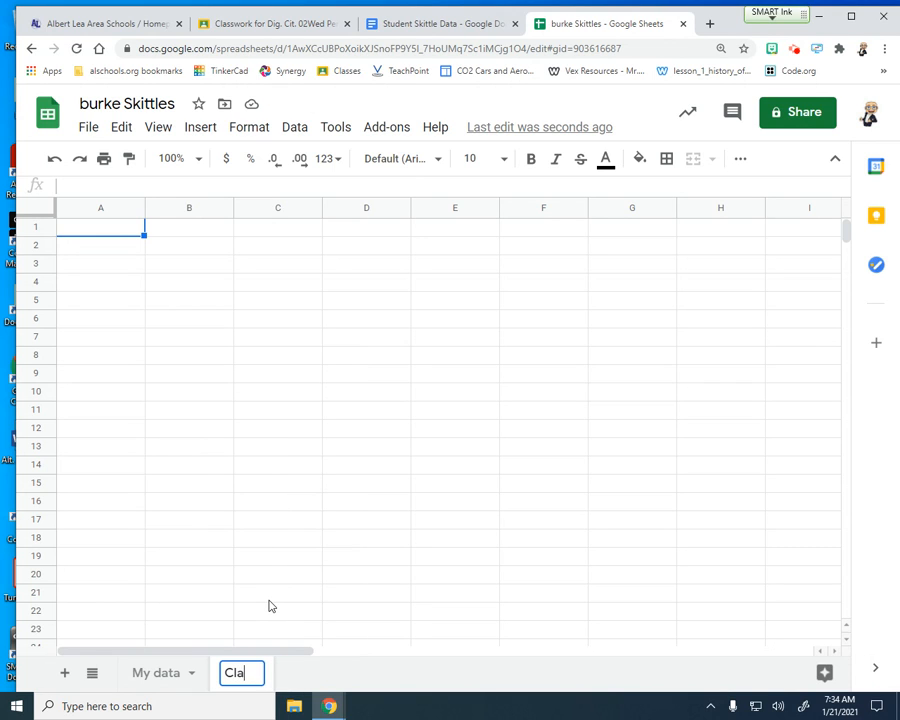
{"action": "type", "text": "ss Data"}
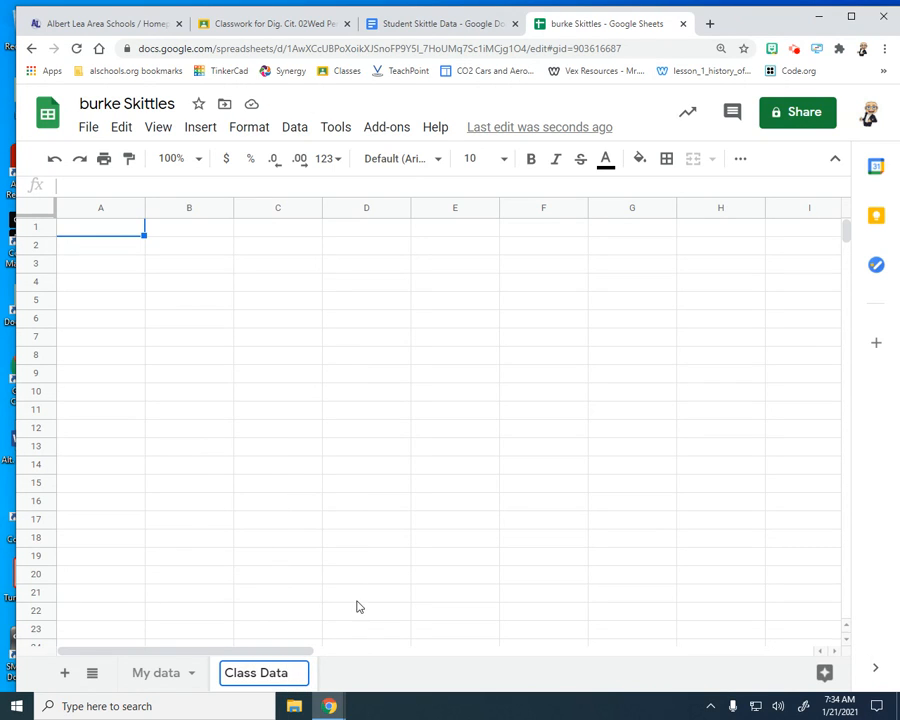
{"action": "left_click", "coordinate": [372, 596]}
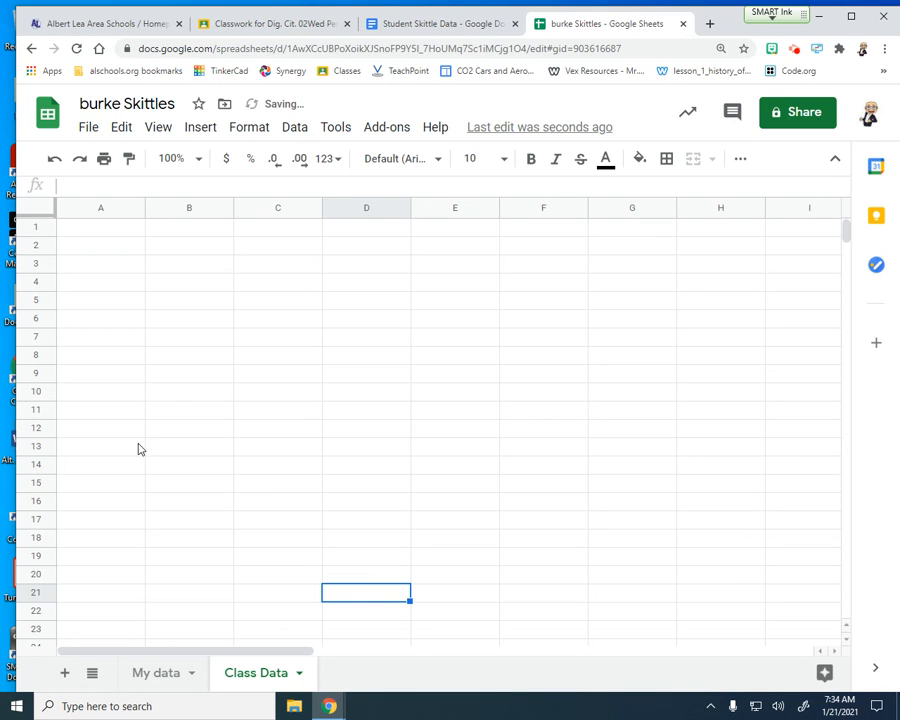
Step: Enter the heading Colors in cell A1 of the Class Data sheet
{"action": "left_click", "coordinate": [97, 233]}
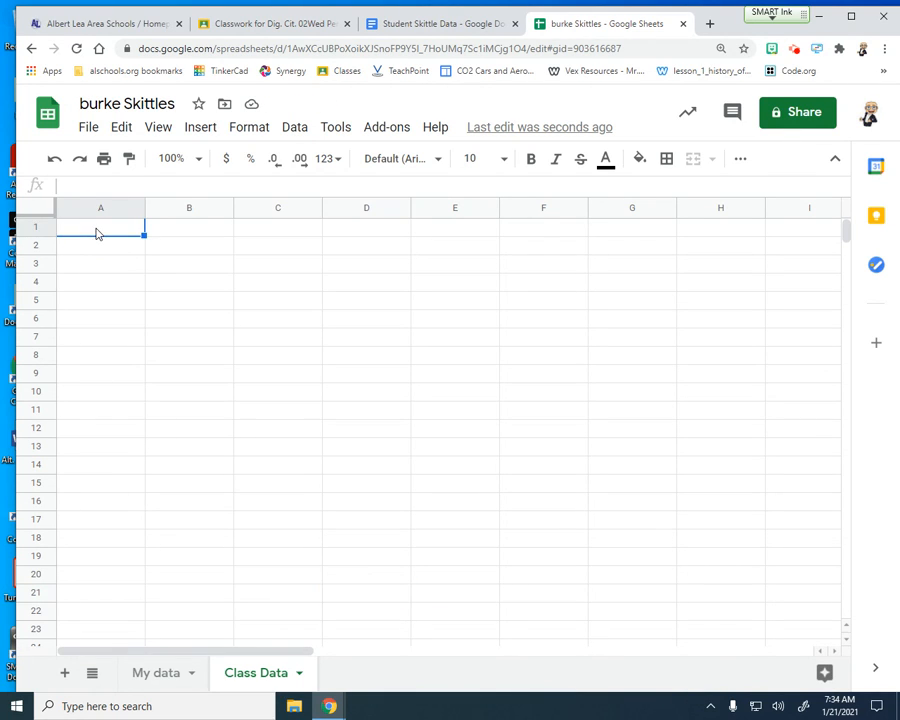
{"action": "type", "text": "Colors"}
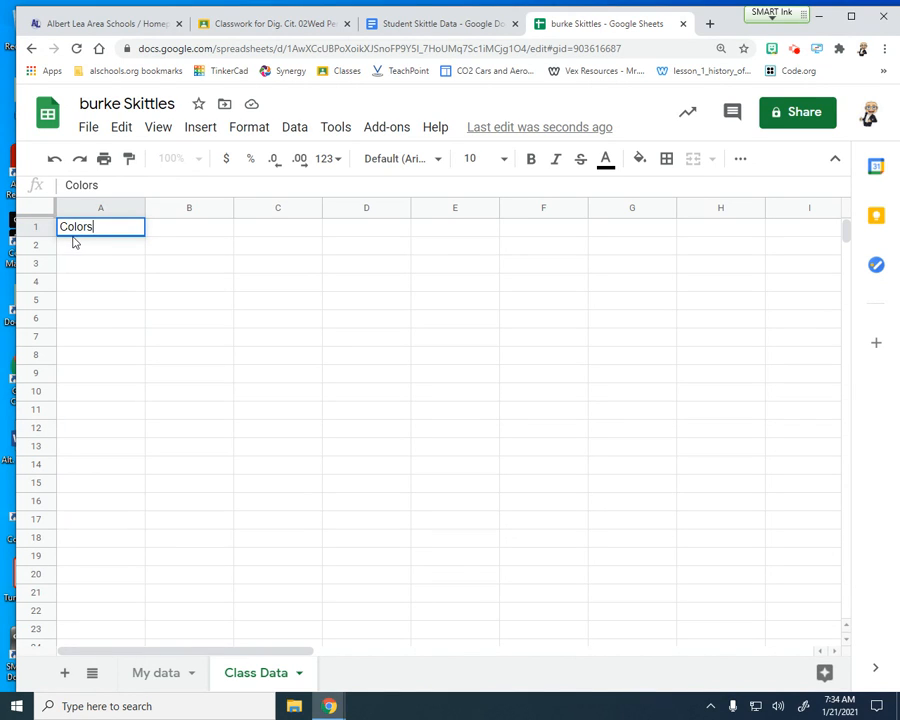
{"action": "left_click", "coordinate": [114, 251]}
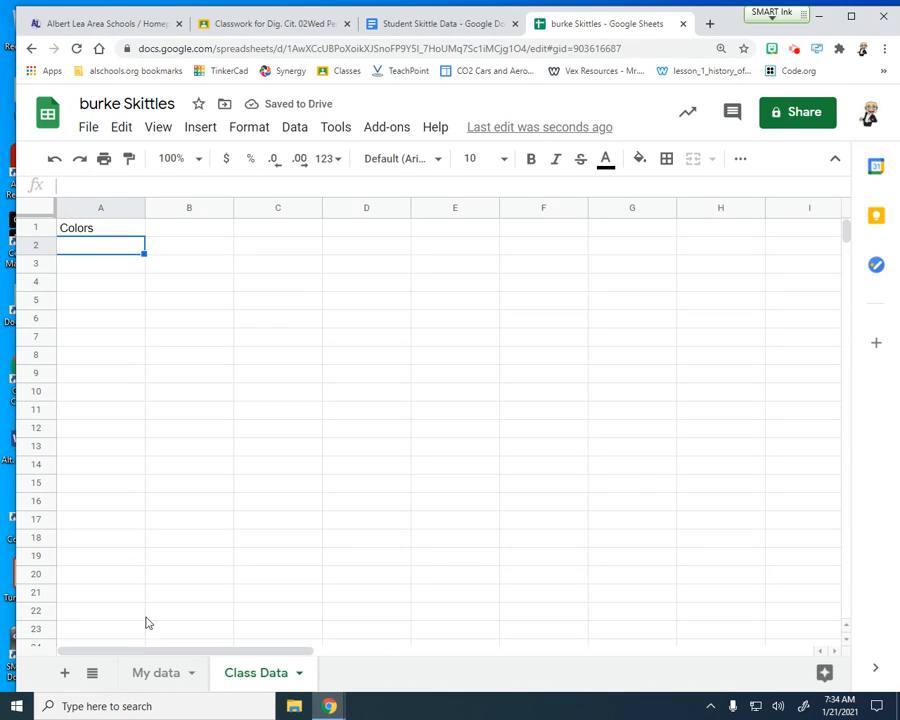
Step: Following the order on the My data sheet, list Red, Yellow, Green, Purple and Orange in cells A2 to A6 of Class Data
{"action": "left_click", "coordinate": [140, 670]}
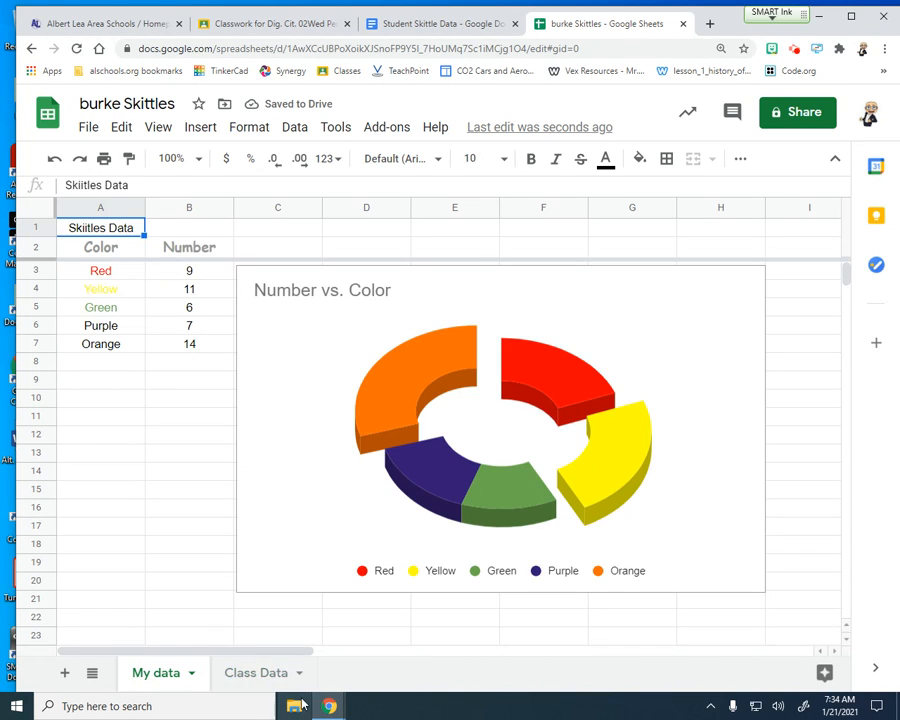
{"action": "left_click", "coordinate": [239, 675]}
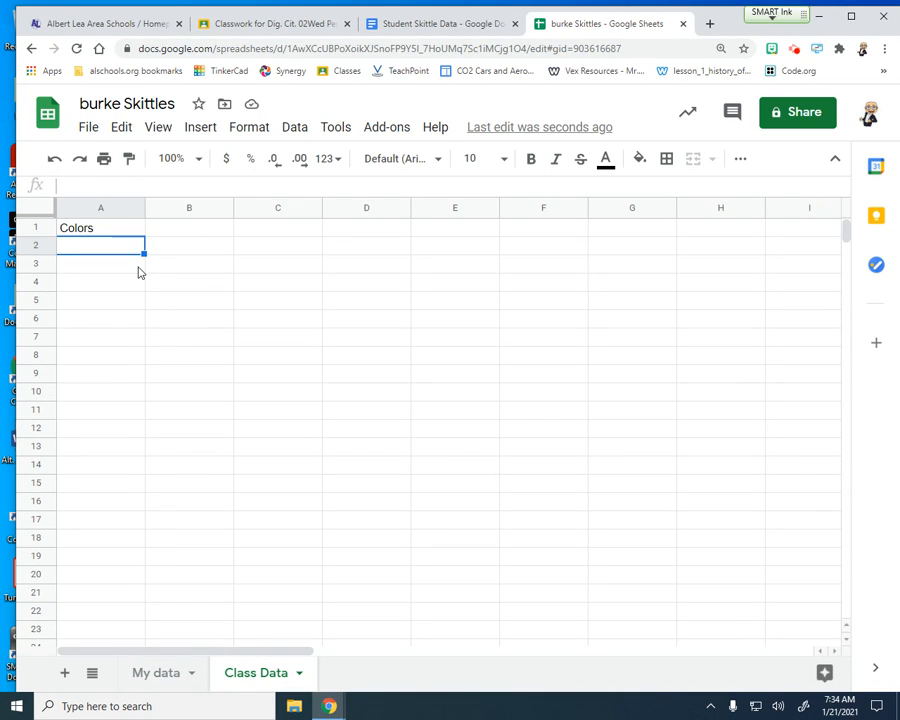
{"action": "type", "text": "Red"}
{"action": "key", "text": "Return"}
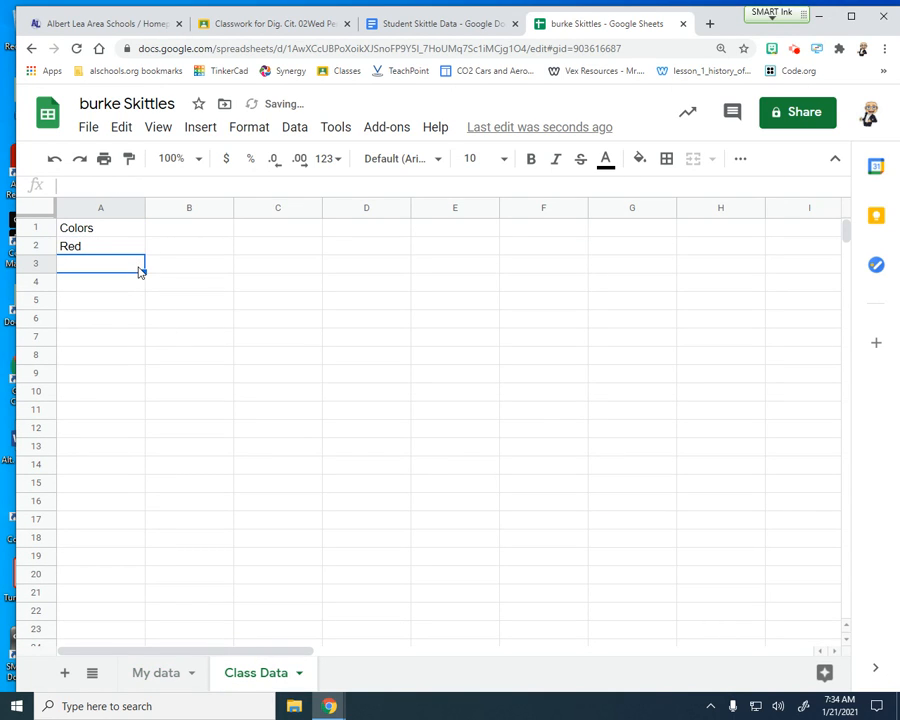
{"action": "type", "text": "Yellow"}
{"action": "key", "text": "Return"}
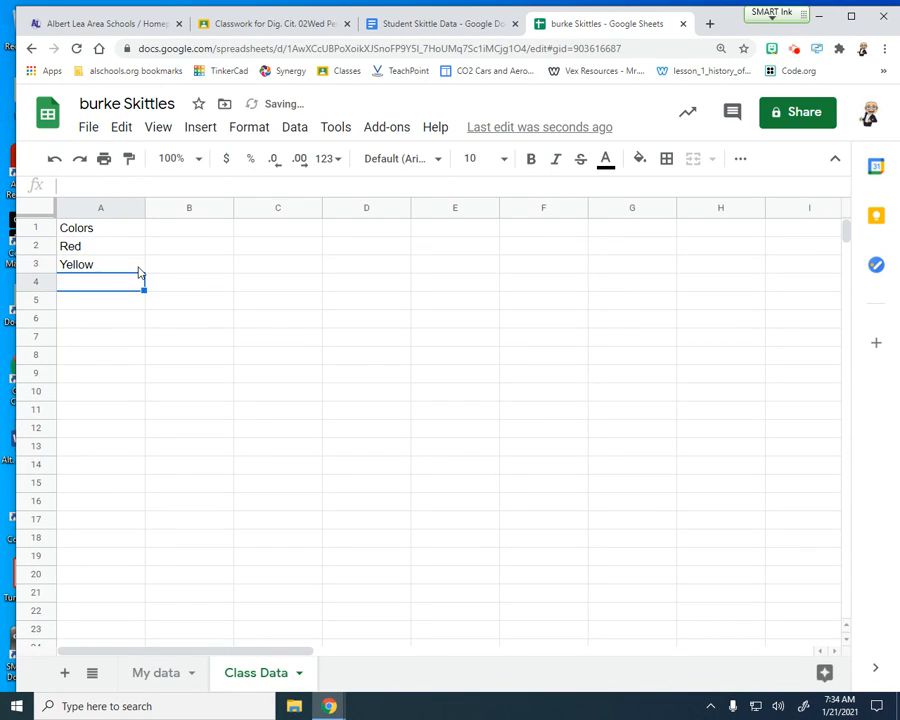
{"action": "type", "text": "Green"}
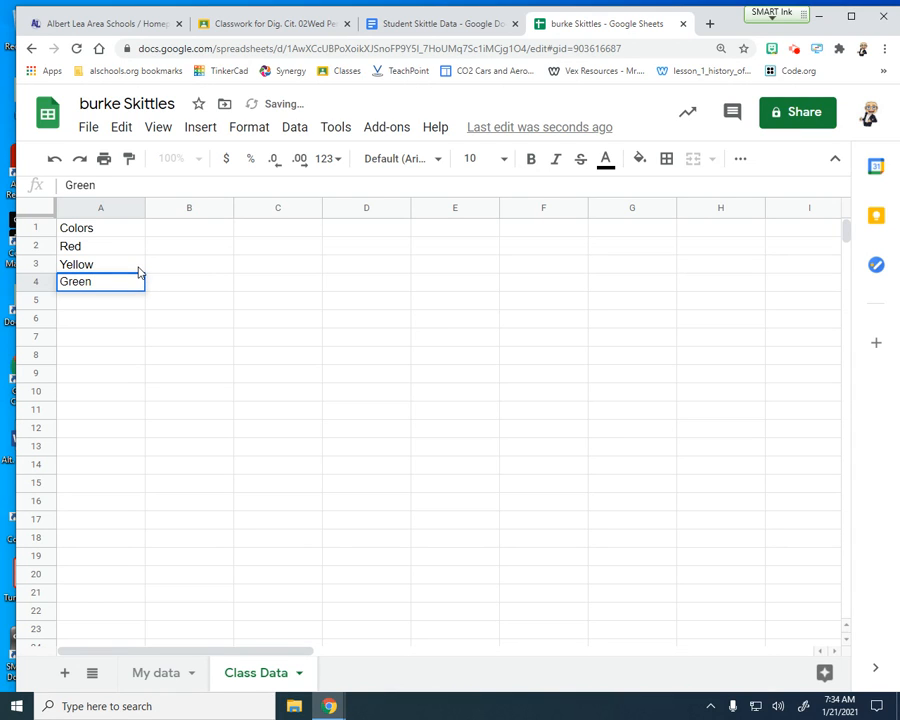
{"action": "key", "text": "Return"}
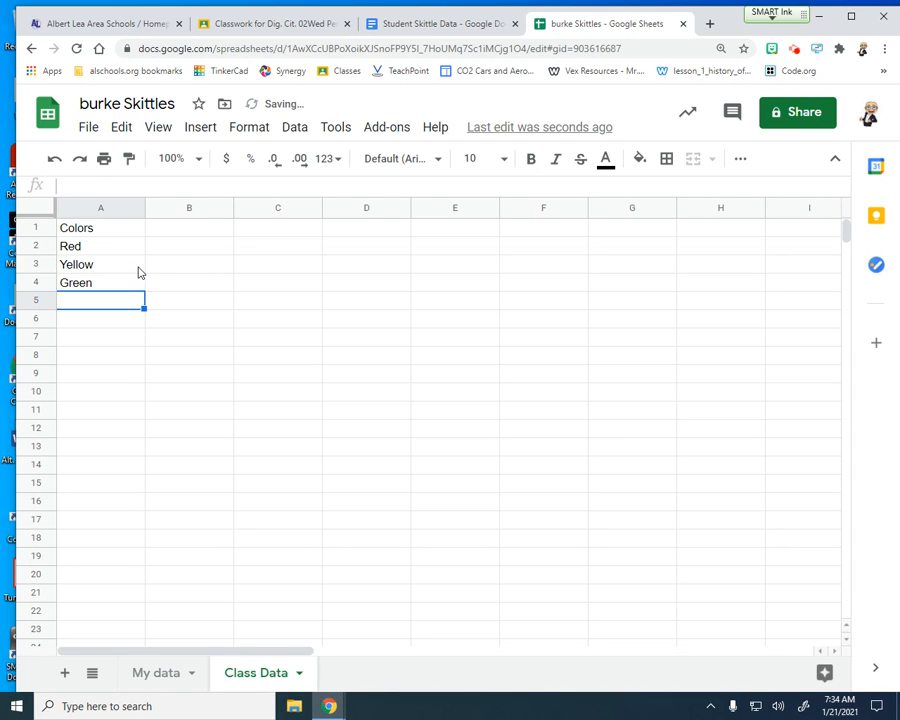
{"action": "type", "text": "Pu"}
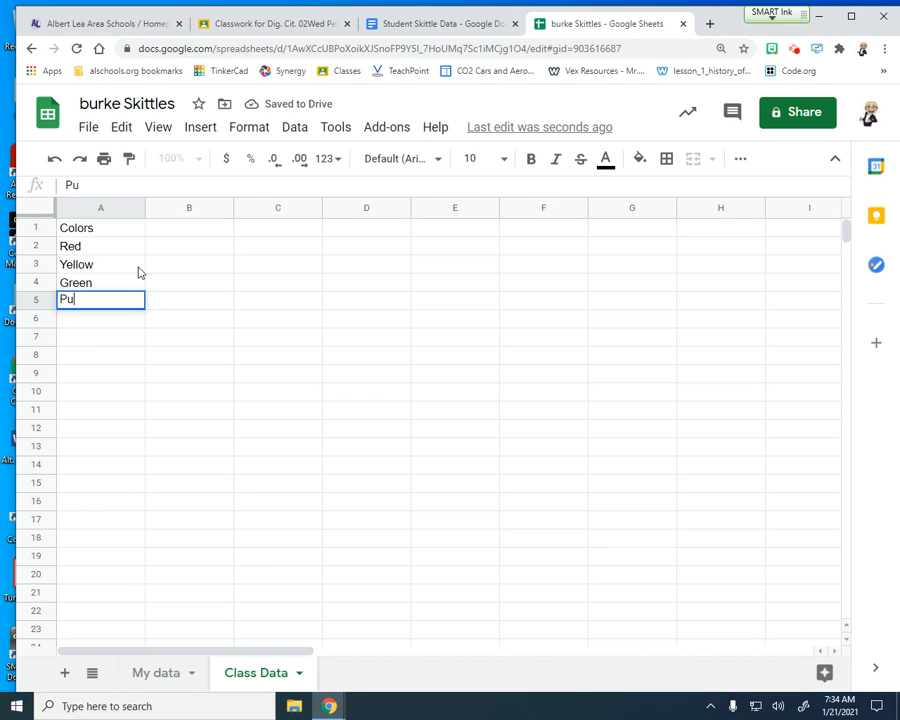
{"action": "type", "text": "rple"}
{"action": "key", "text": "Return"}
{"action": "type", "text": "Orange"}
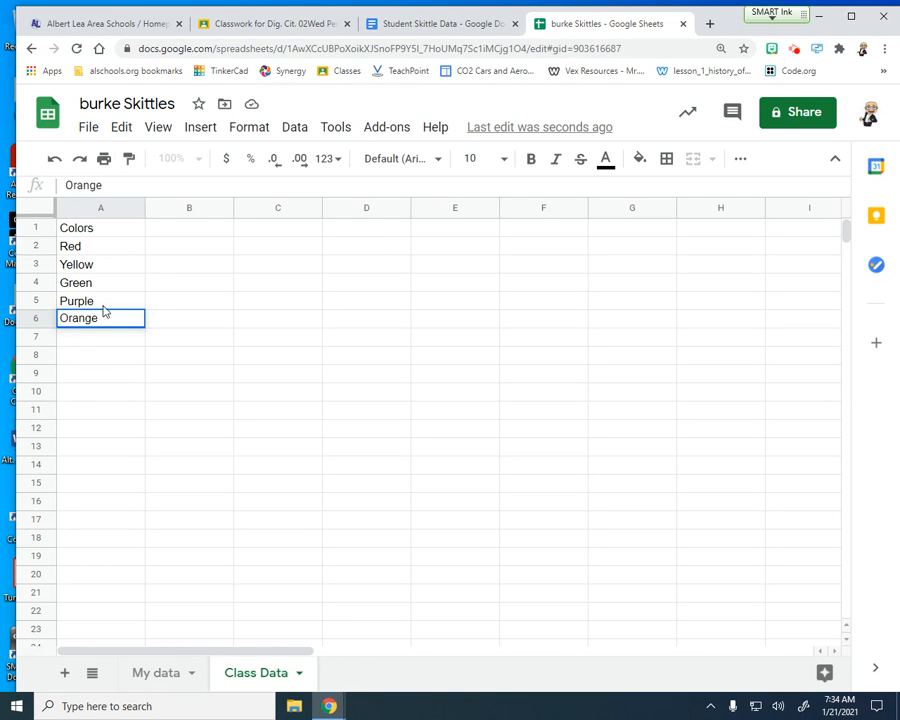
Step: Format the Colors heading in A1 with the Permanent Marker font at size 12
{"action": "left_click", "coordinate": [84, 228]}
{"action": "left_click", "coordinate": [390, 160]}
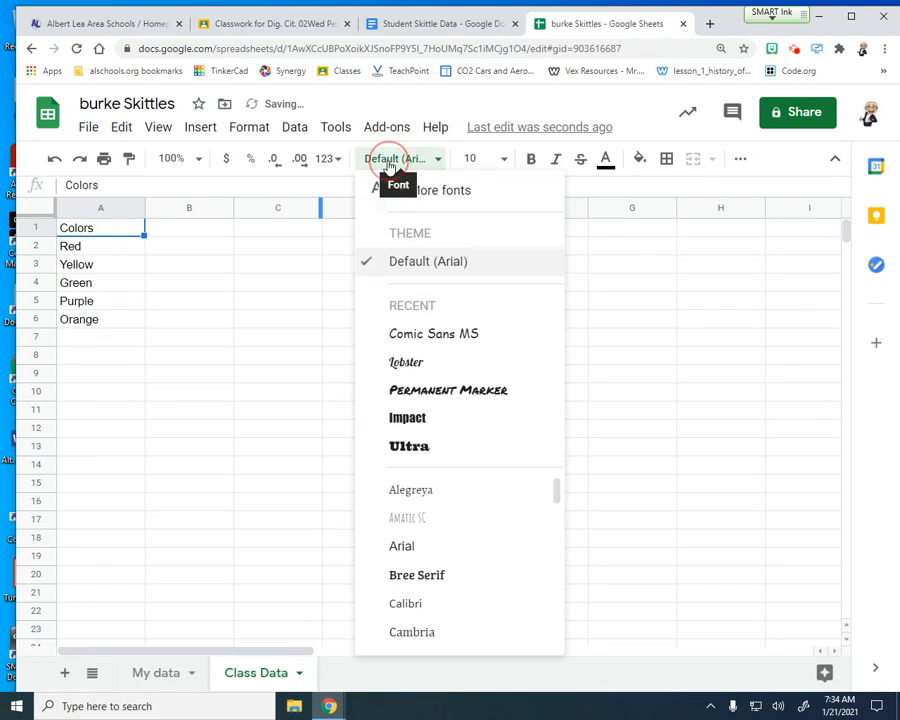
{"action": "left_click", "coordinate": [465, 391]}
{"action": "left_click", "coordinate": [473, 157]}
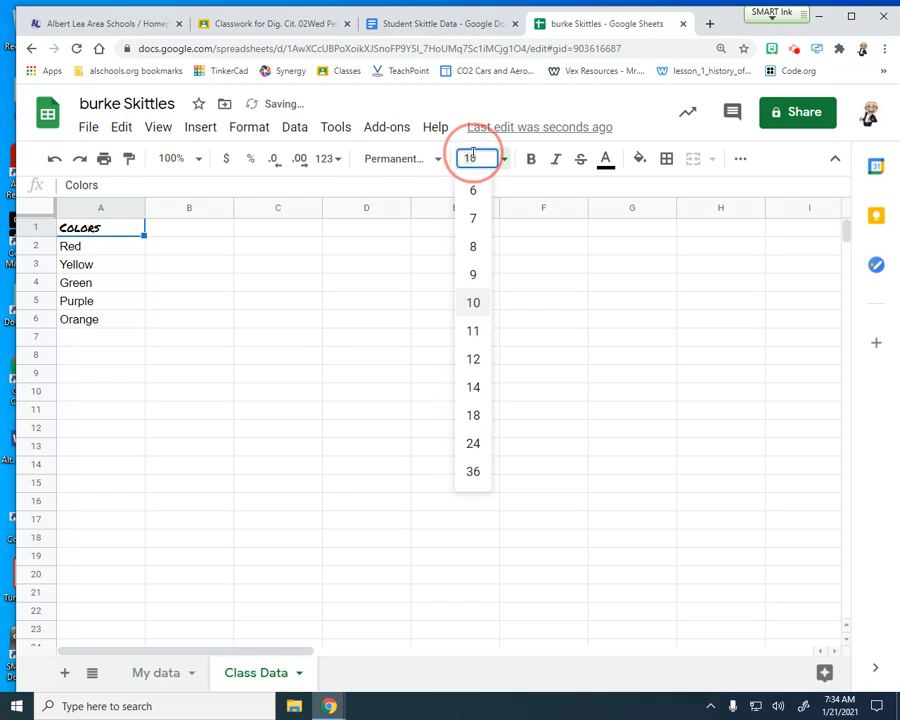
{"action": "left_click", "coordinate": [473, 359]}
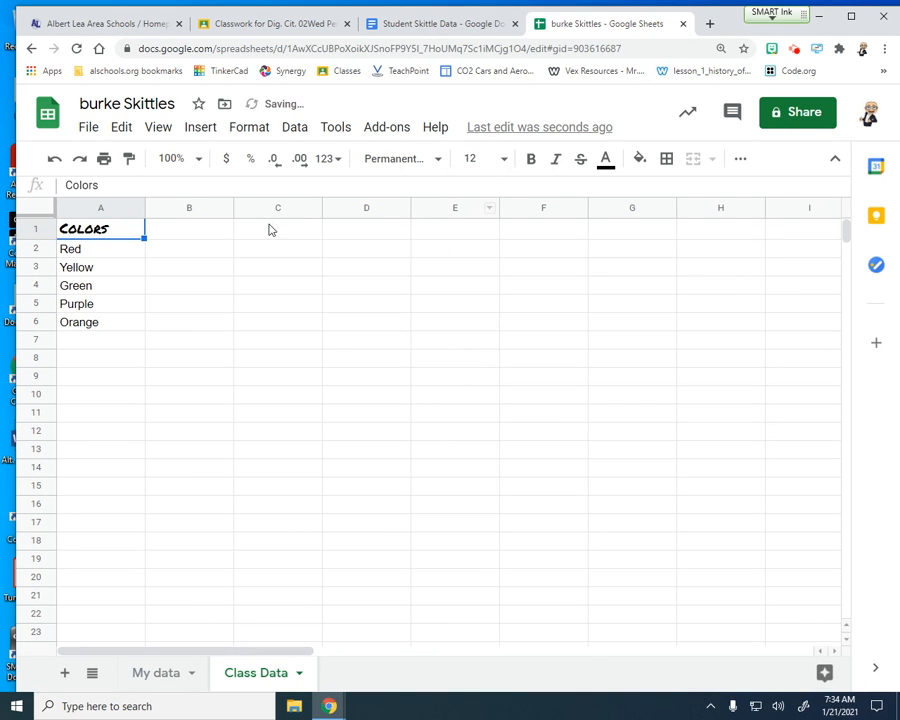
Step: Center the contents of column A horizontally
{"action": "left_click", "coordinate": [97, 207]}
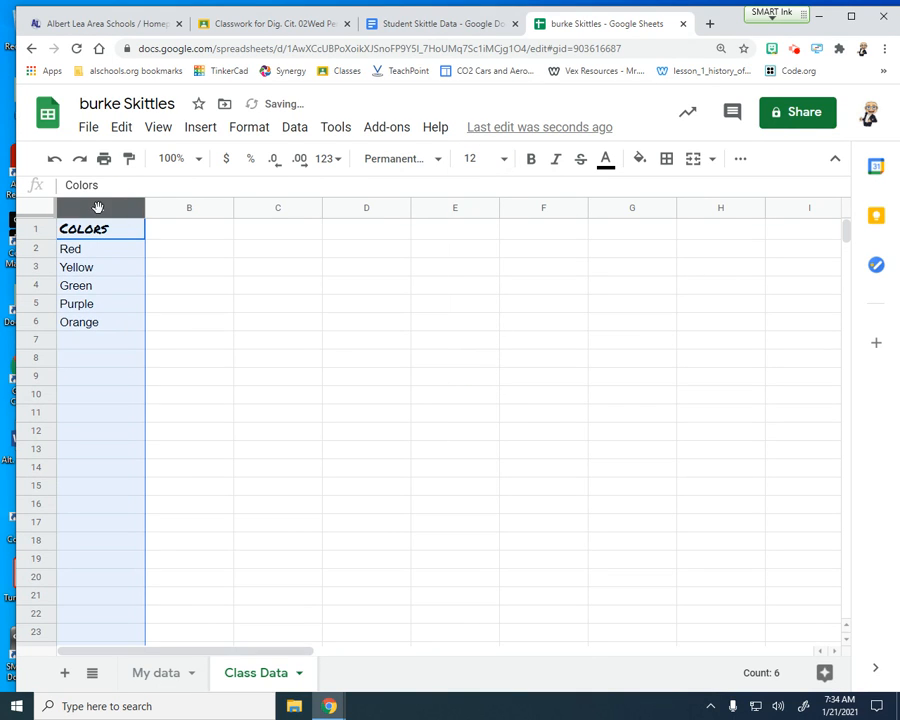
{"action": "left_click", "coordinate": [249, 127]}
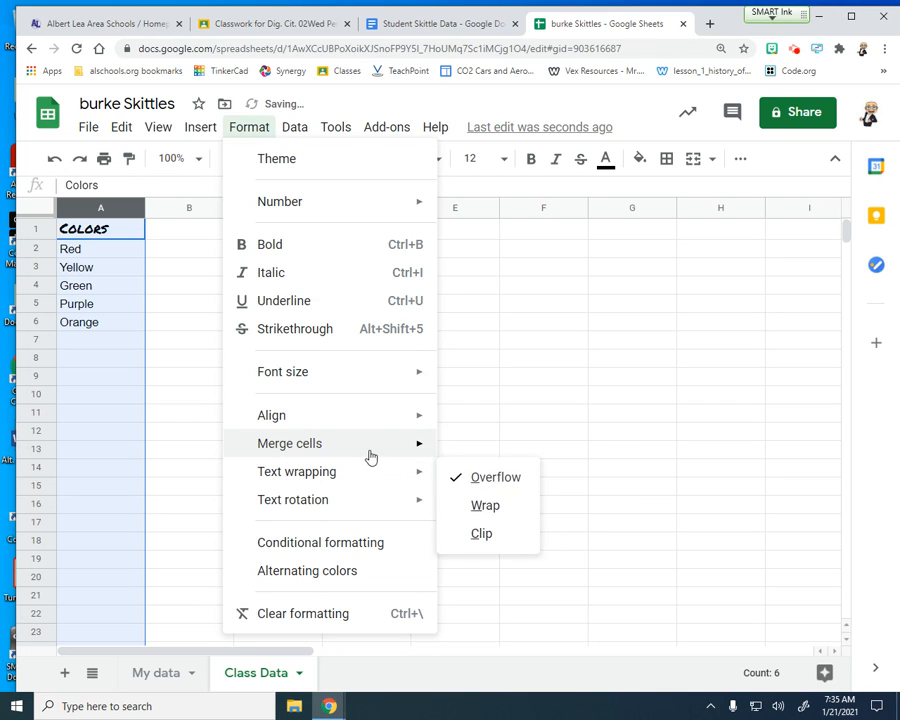
{"action": "mouse_move", "coordinate": [386, 428]}
{"action": "left_click", "coordinate": [484, 452]}
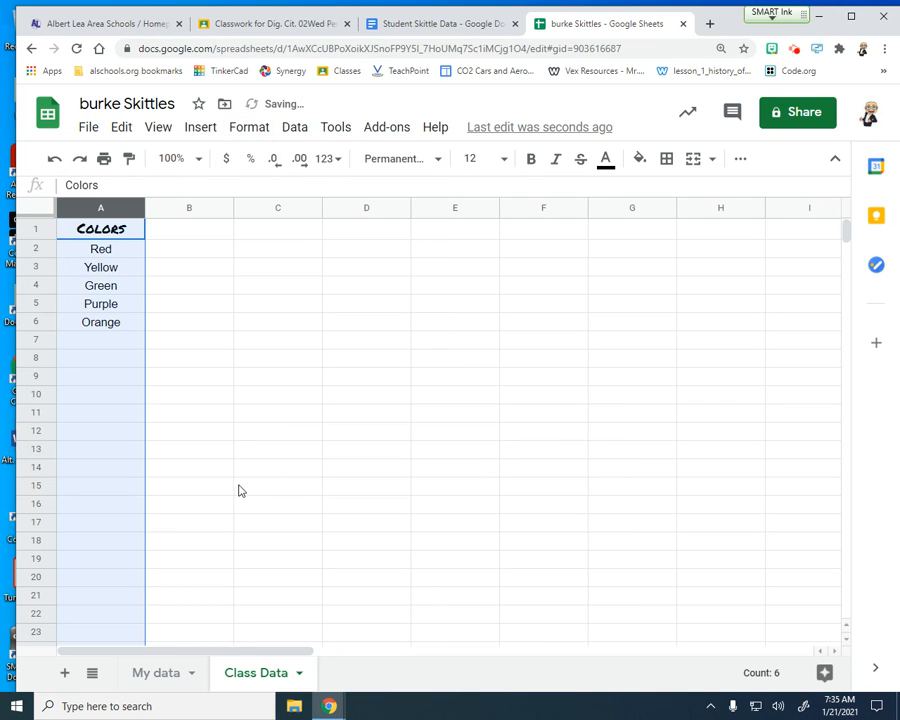
{"action": "left_click", "coordinate": [239, 488]}
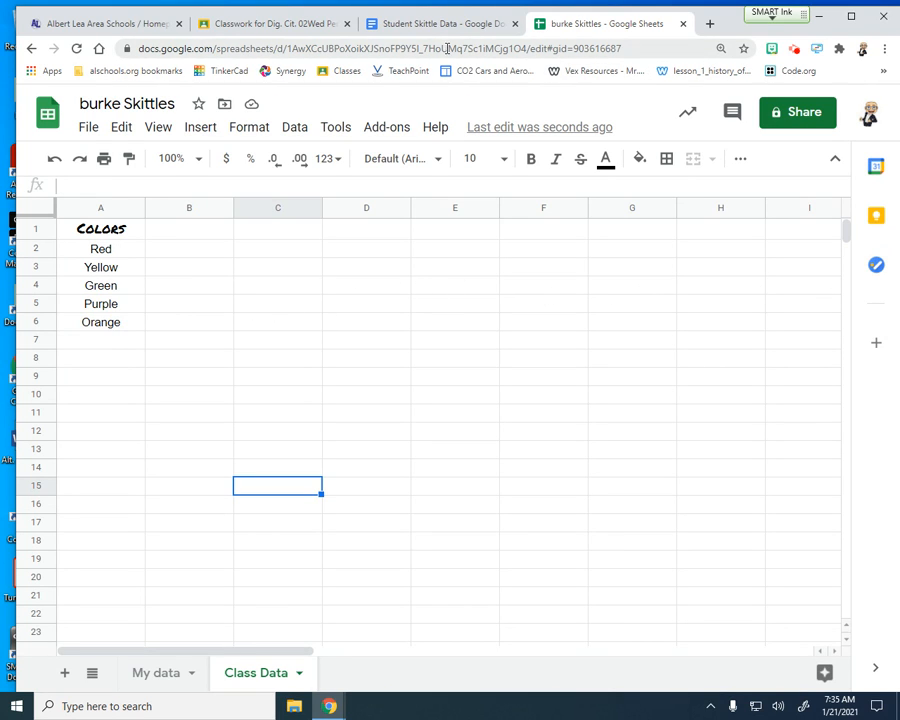
Step: Consult the Student Skittle Data document for the student list, and enter the headings S1 through S7 in cells B1 to H1 of Class Data
{"action": "left_click", "coordinate": [428, 26]}
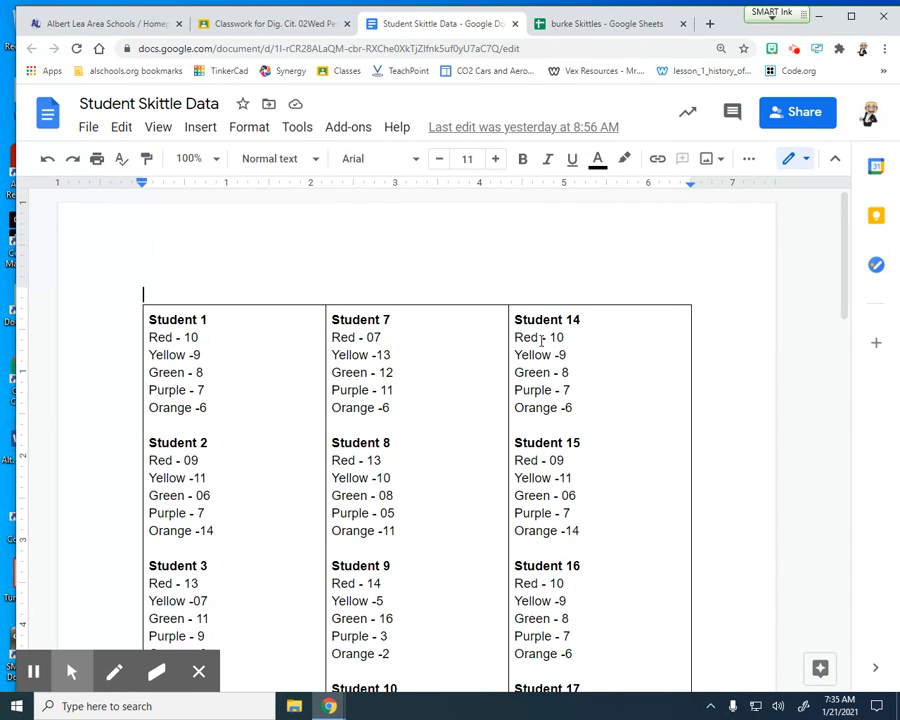
{"action": "scroll", "coordinate": [574, 356], "scroll_direction": "down", "scroll_amount": 6}
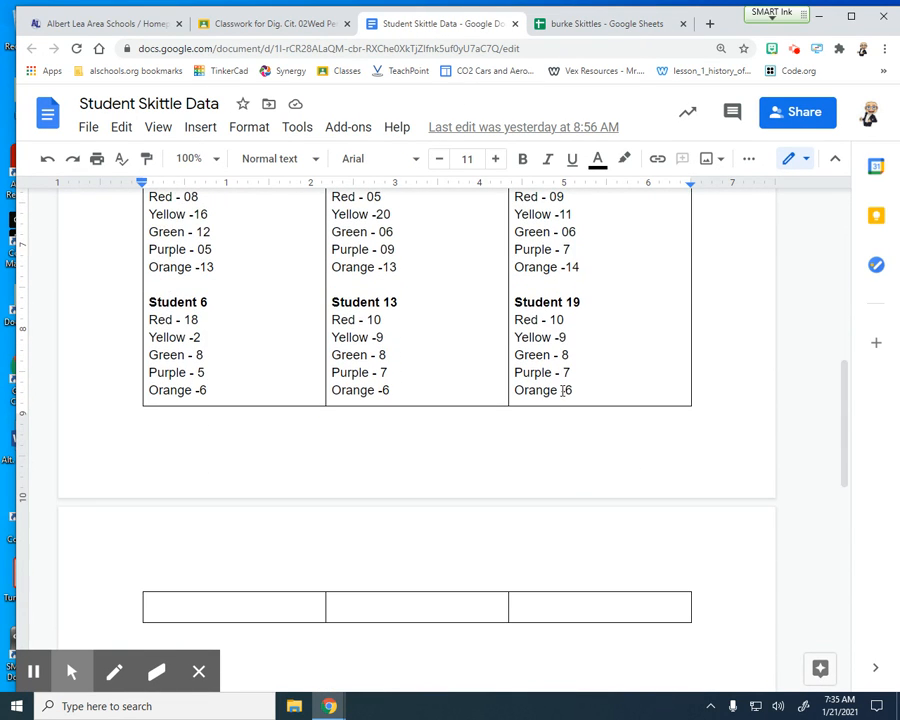
{"action": "scroll", "coordinate": [598, 334], "scroll_direction": "up", "scroll_amount": 3}
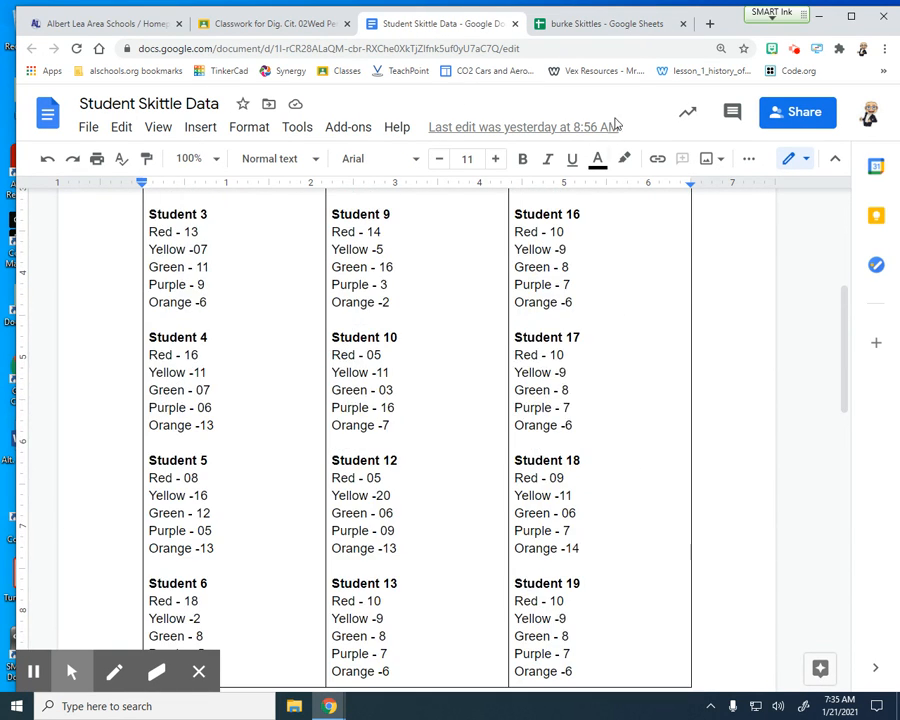
{"action": "left_click", "coordinate": [592, 20]}
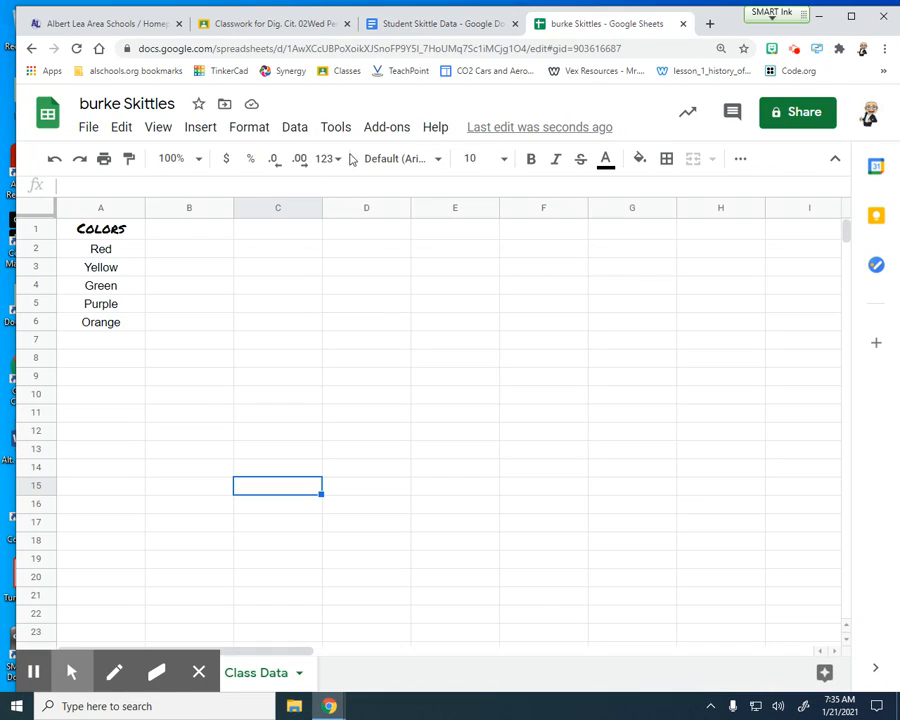
{"action": "left_click", "coordinate": [206, 233]}
{"action": "type", "text": "S1"}
{"action": "key", "text": "Tab"}
{"action": "type", "text": "S"}
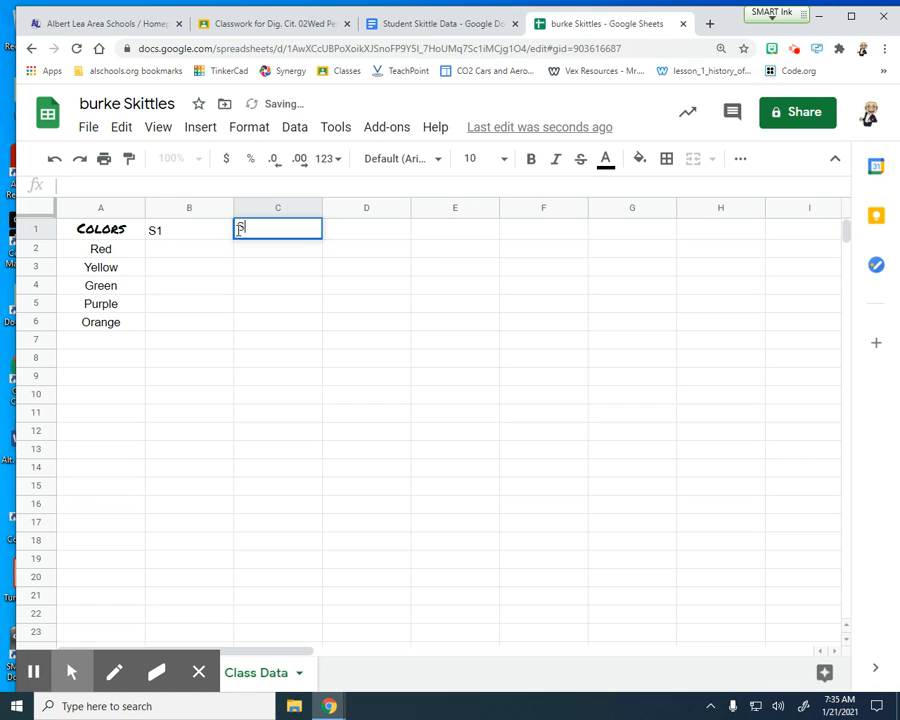
{"action": "type", "text": "2"}
{"action": "key", "text": "Tab"}
{"action": "type", "text": "S3"}
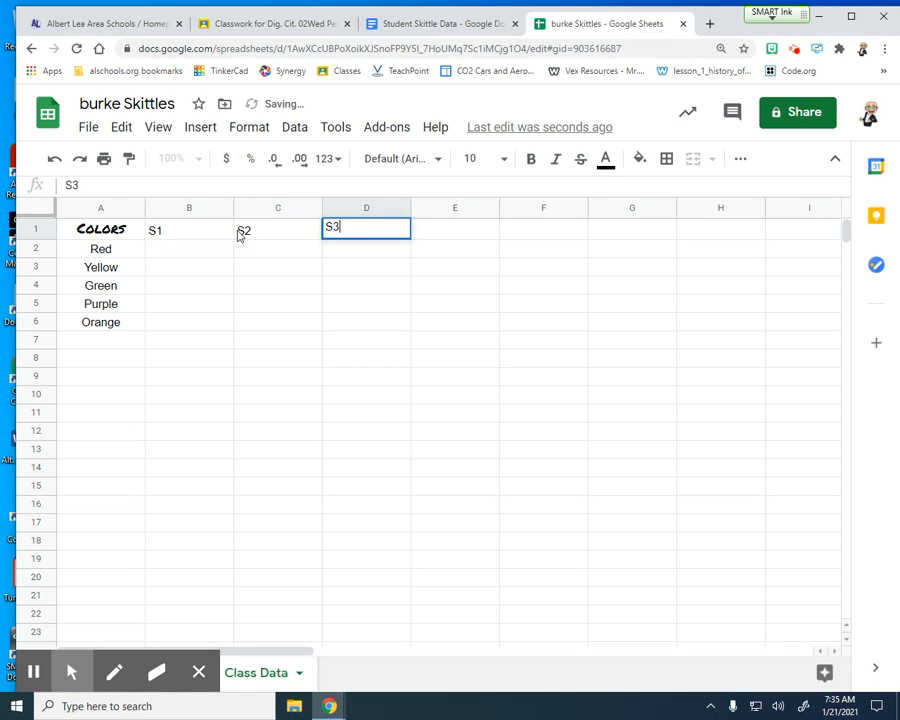
{"action": "key", "text": "Tab"}
{"action": "type", "text": "S4"}
{"action": "key", "text": "Tab"}
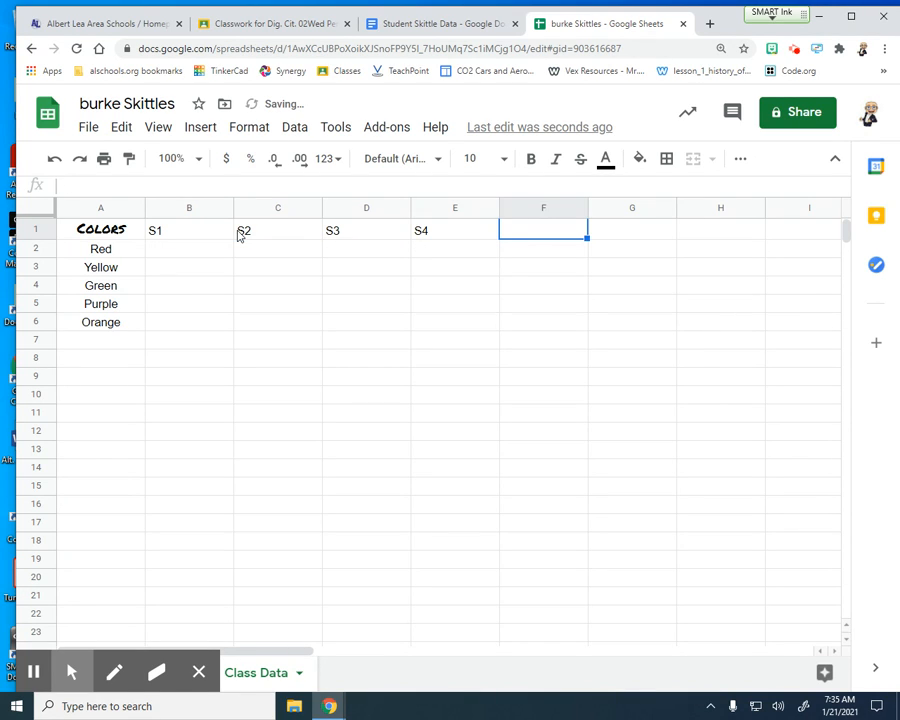
{"action": "type", "text": "S5"}
{"action": "key", "text": "Tab"}
{"action": "type", "text": "S"}
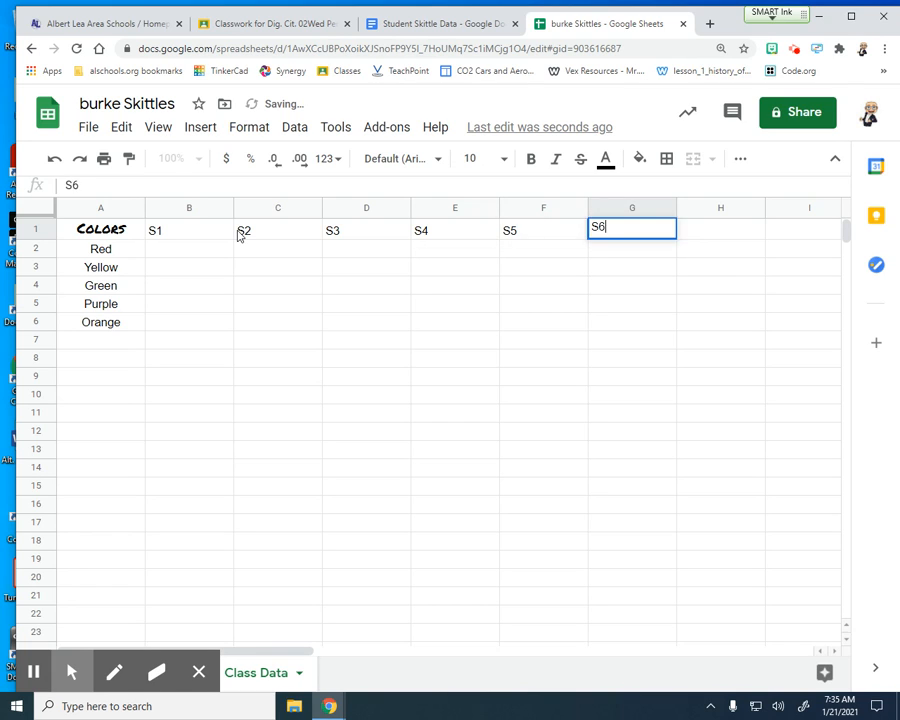
{"action": "key", "text": "Tab"}
{"action": "type", "text": "S7"}
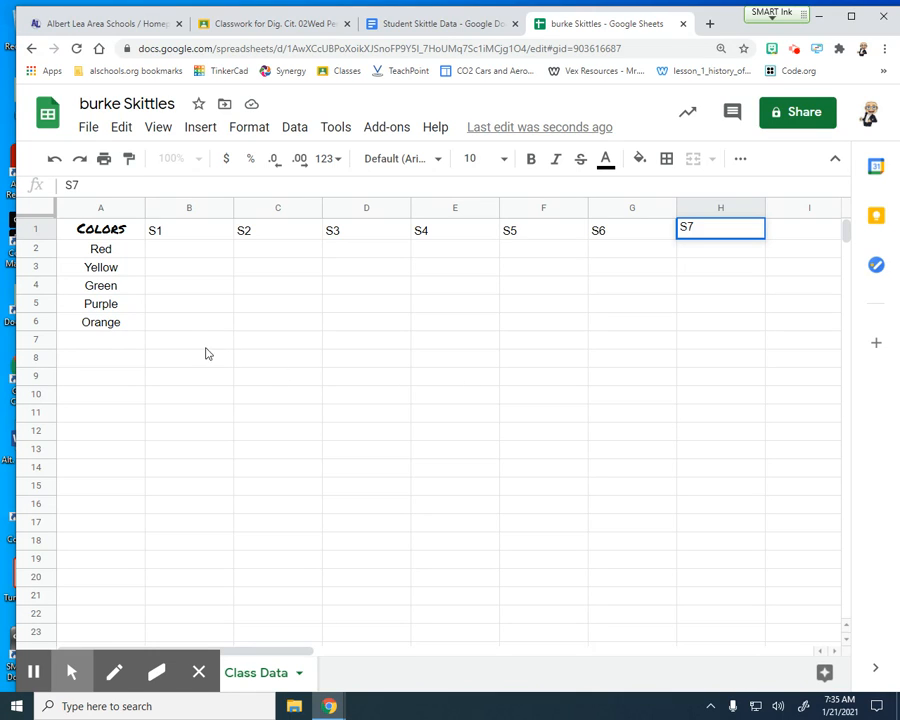
Step: Center the contents of columns B through H horizontally
{"action": "left_click", "coordinate": [187, 209]}
{"action": "left_click", "coordinate": [186, 206]}
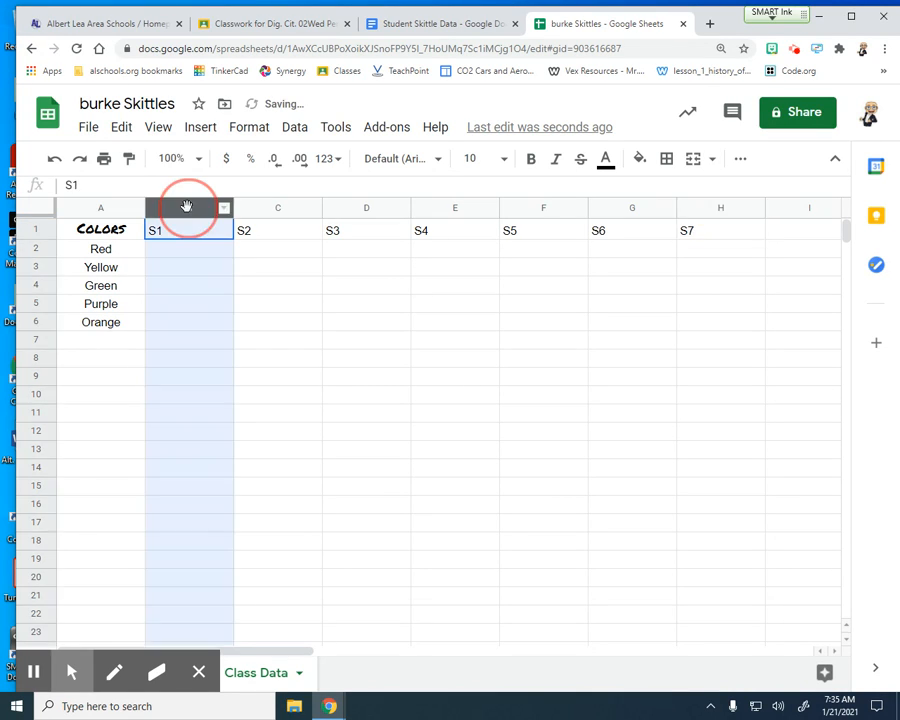
{"action": "left_click", "coordinate": [262, 210], "text": "shift"}
{"action": "left_click", "coordinate": [385, 210], "text": "shift"}
{"action": "left_click", "coordinate": [480, 210], "text": "shift"}
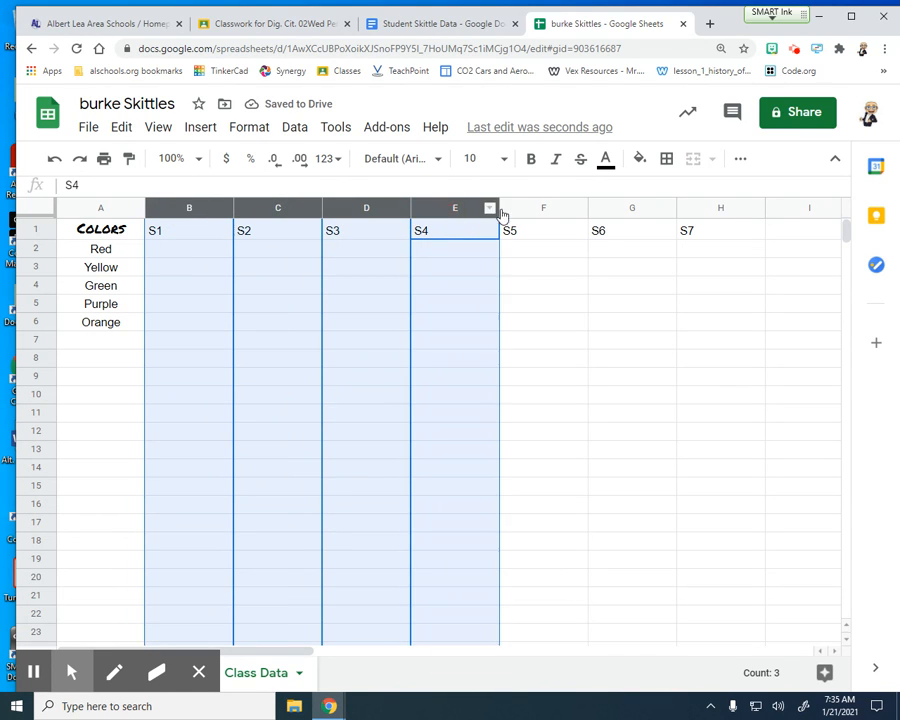
{"action": "left_click", "coordinate": [532, 207], "text": "shift"}
{"action": "left_click", "coordinate": [616, 200], "text": "shift"}
{"action": "left_click", "coordinate": [738, 209], "text": "shift"}
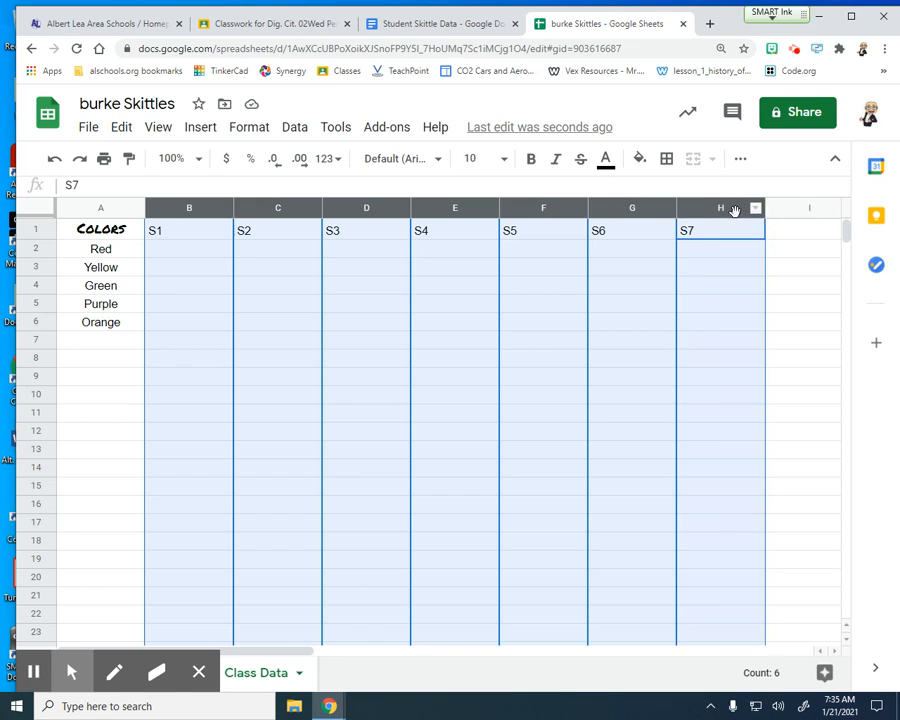
{"action": "left_click", "coordinate": [250, 128]}
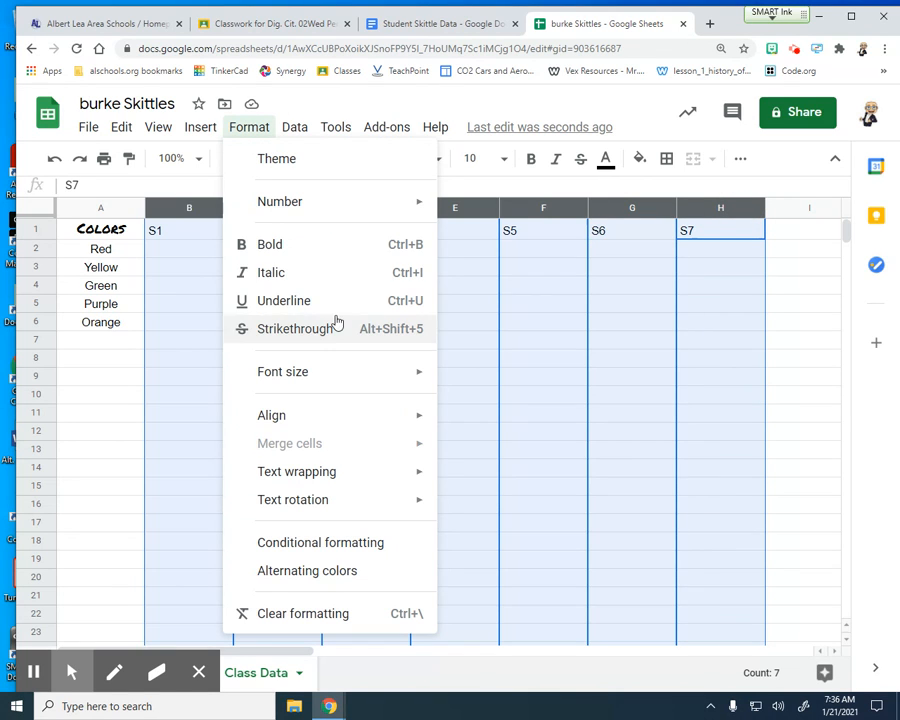
{"action": "mouse_move", "coordinate": [400, 415]}
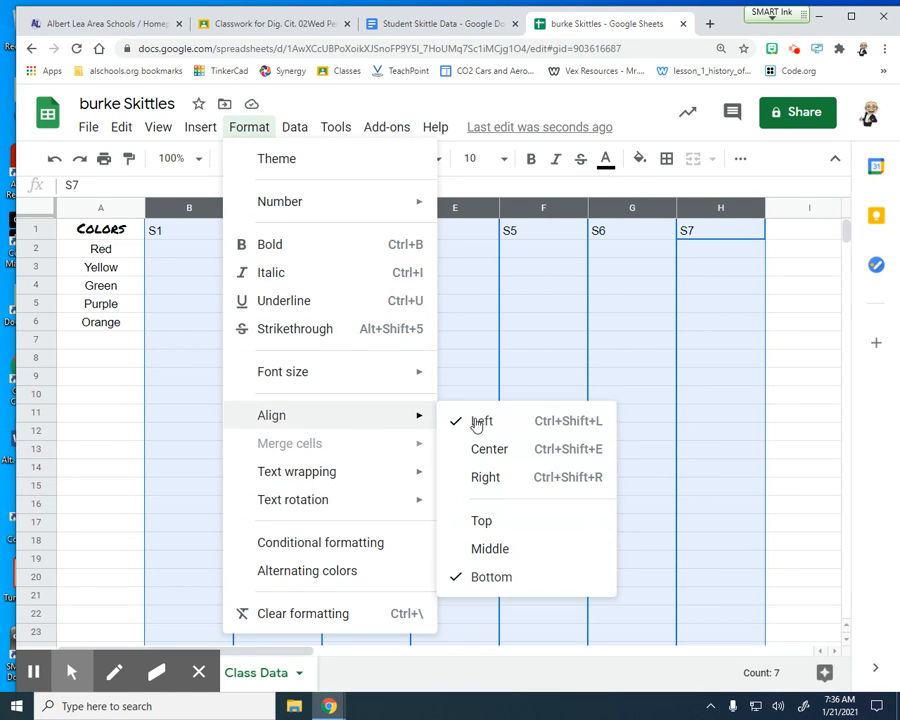
{"action": "left_click", "coordinate": [512, 457]}
{"action": "left_click", "coordinate": [516, 418]}
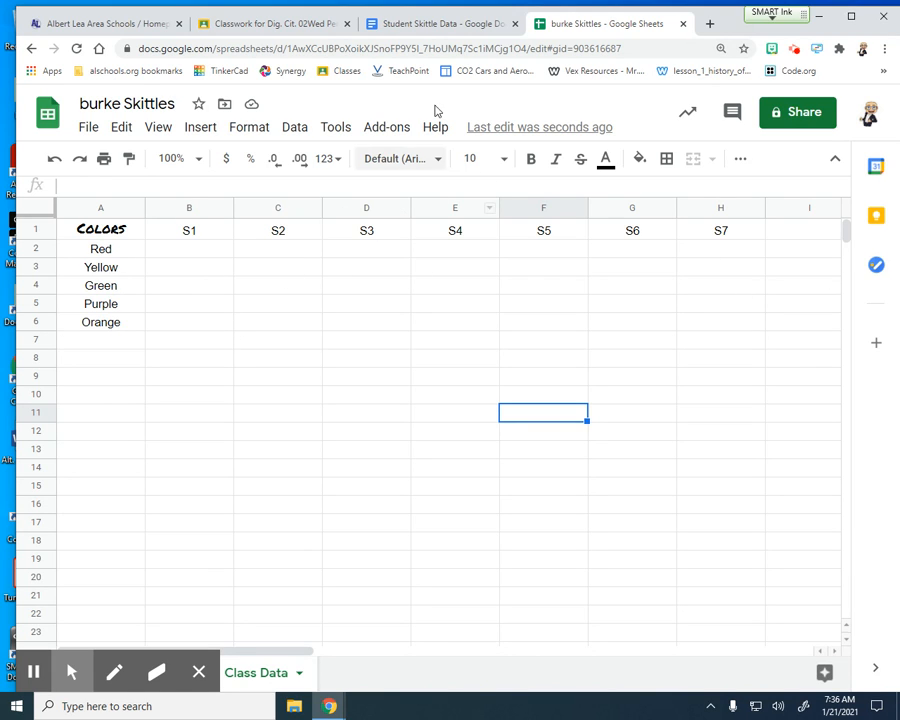
Step: Consult Student 1 in the Student Skittle Data document, and enter the S1 counts 10, 9, 8, 7 and 6 in cells B2 to B6 of Class Data
{"action": "left_click", "coordinate": [430, 24]}
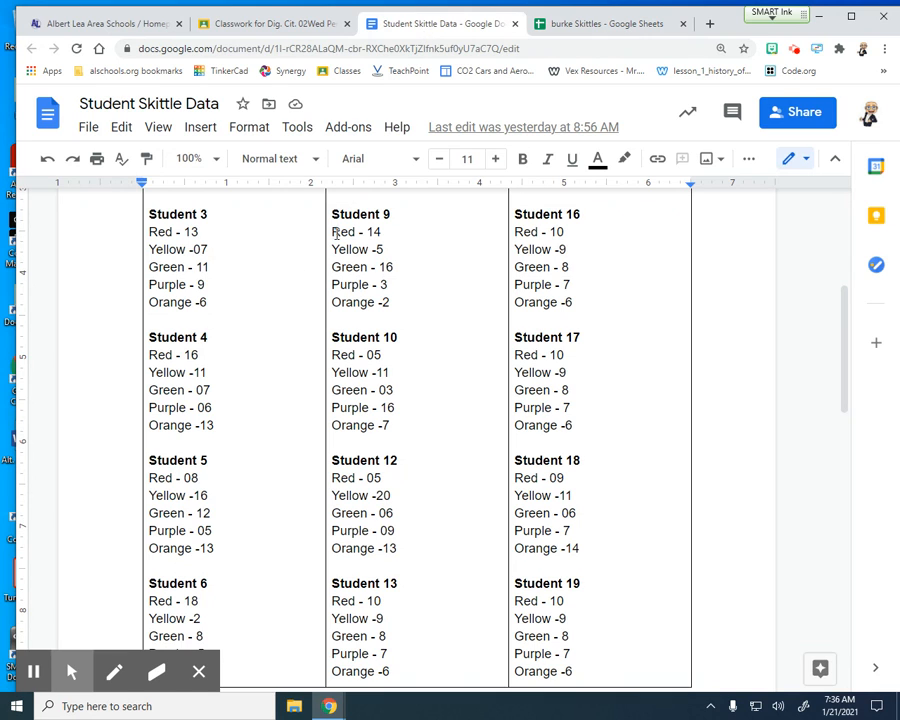
{"action": "scroll", "coordinate": [369, 314], "scroll_direction": "up", "scroll_amount": 4}
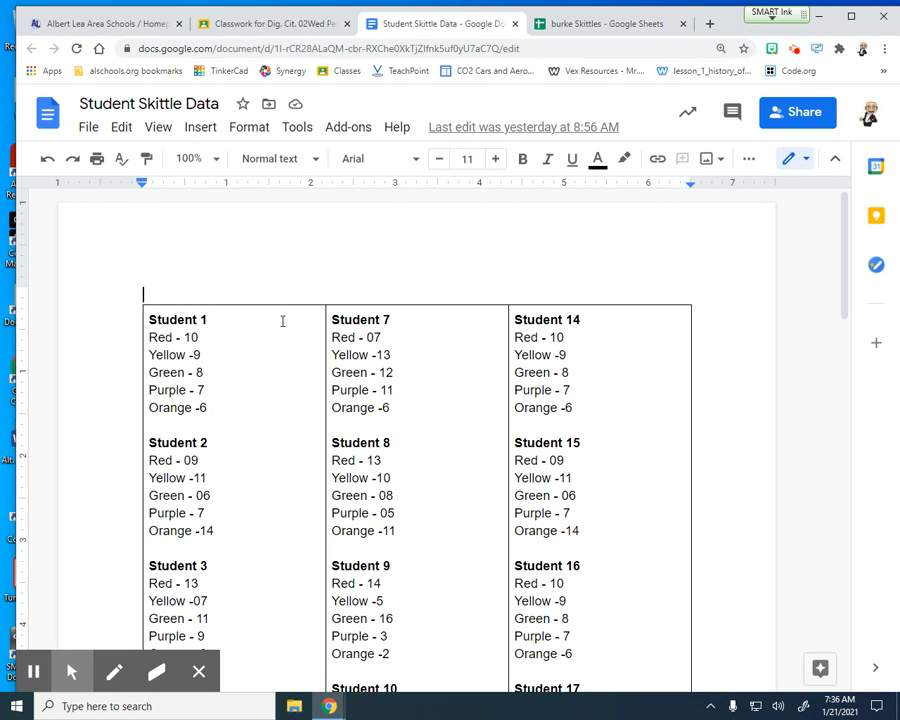
{"action": "left_click", "coordinate": [553, 25]}
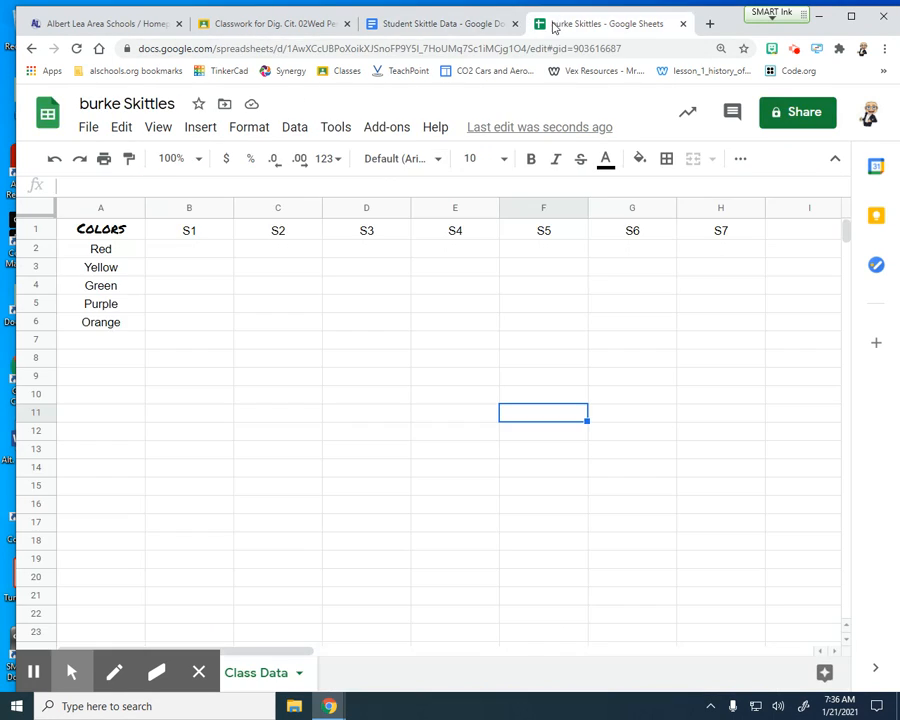
{"action": "left_click", "coordinate": [193, 248]}
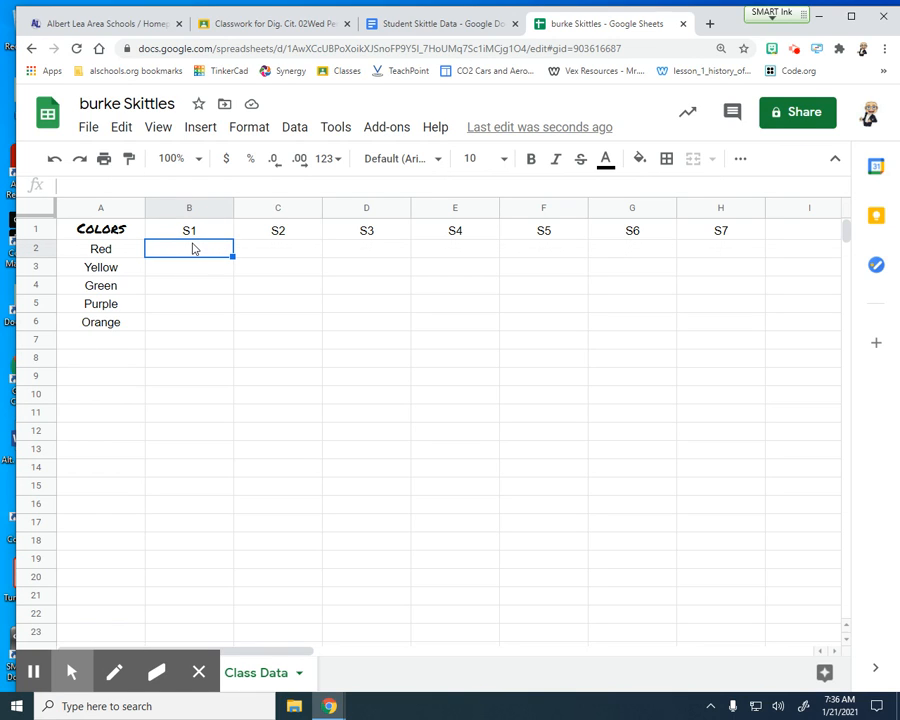
{"action": "type", "text": "10"}
{"action": "key", "text": "Return"}
{"action": "type", "text": "9"}
{"action": "key", "text": "Return"}
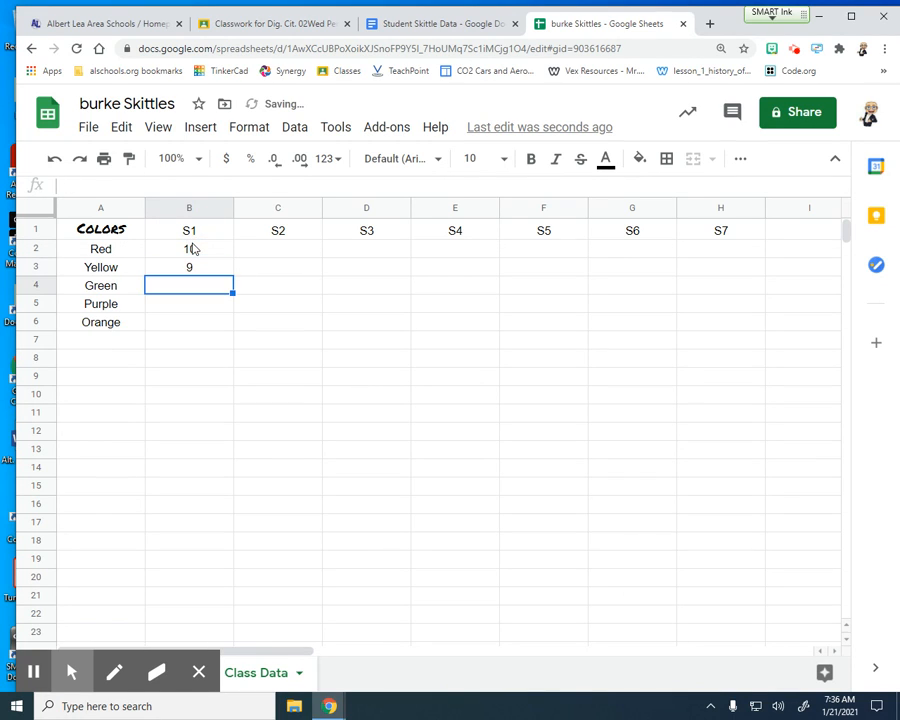
{"action": "type", "text": "8"}
{"action": "key", "text": "Return"}
{"action": "type", "text": "7"}
{"action": "key", "text": "Return"}
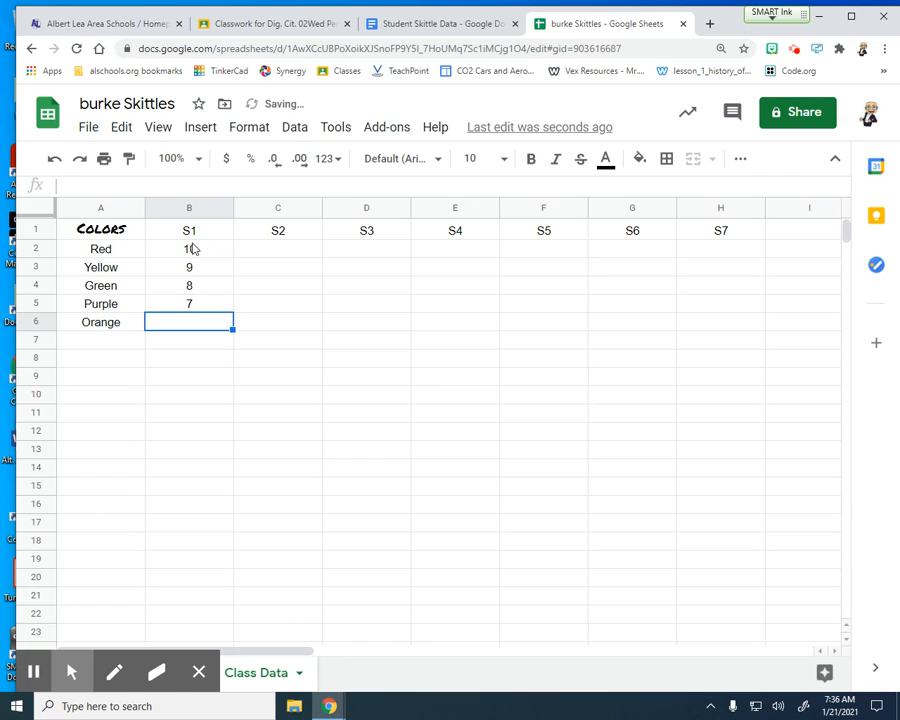
{"action": "type", "text": "6"}
{"action": "key", "text": "Tab"}
{"action": "key", "text": "Up"}
{"action": "key", "text": "Up"}
{"action": "key", "text": "Up"}
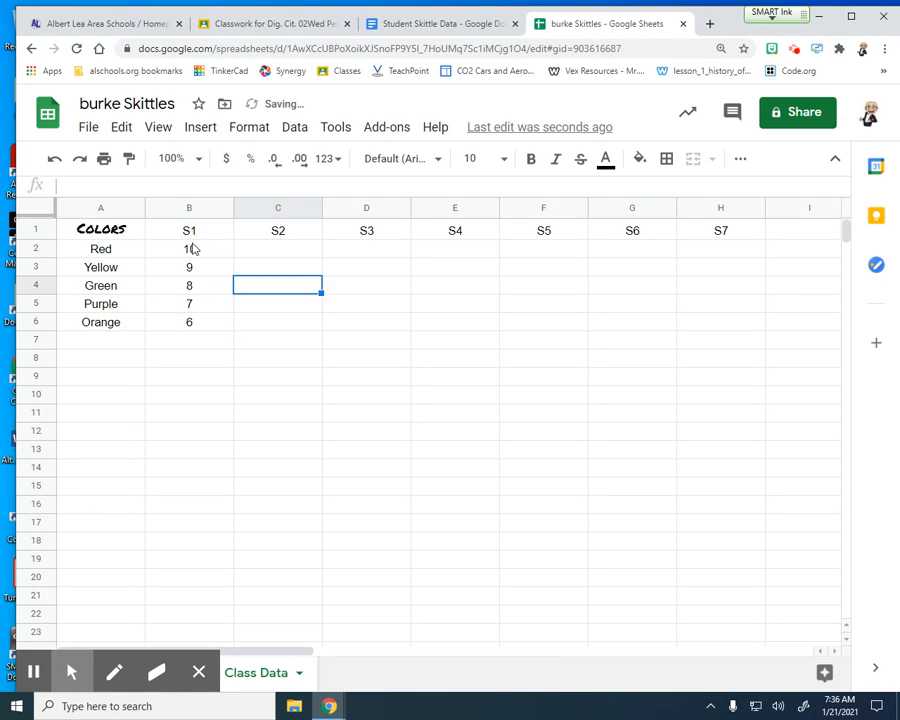
{"action": "key", "text": "Up"}
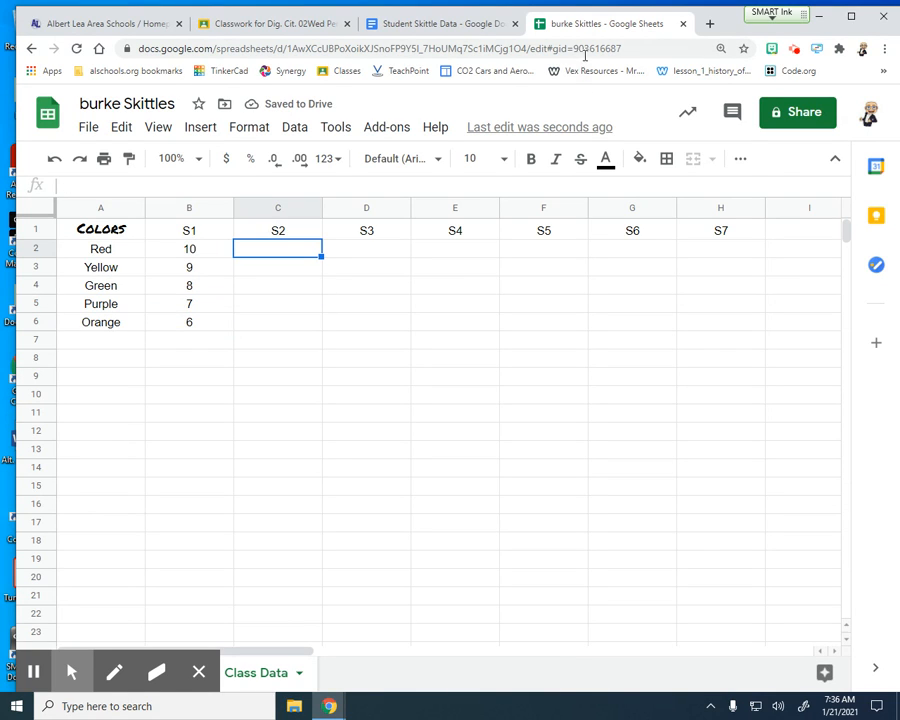
Step: Split the spreadsheet into its own window and arrange it side by side with the Student Skittle Data document
{"action": "left_click_drag", "start_coordinate": [633, 30], "coordinate": [2, 90]}
{"action": "left_click", "coordinate": [688, 154]}
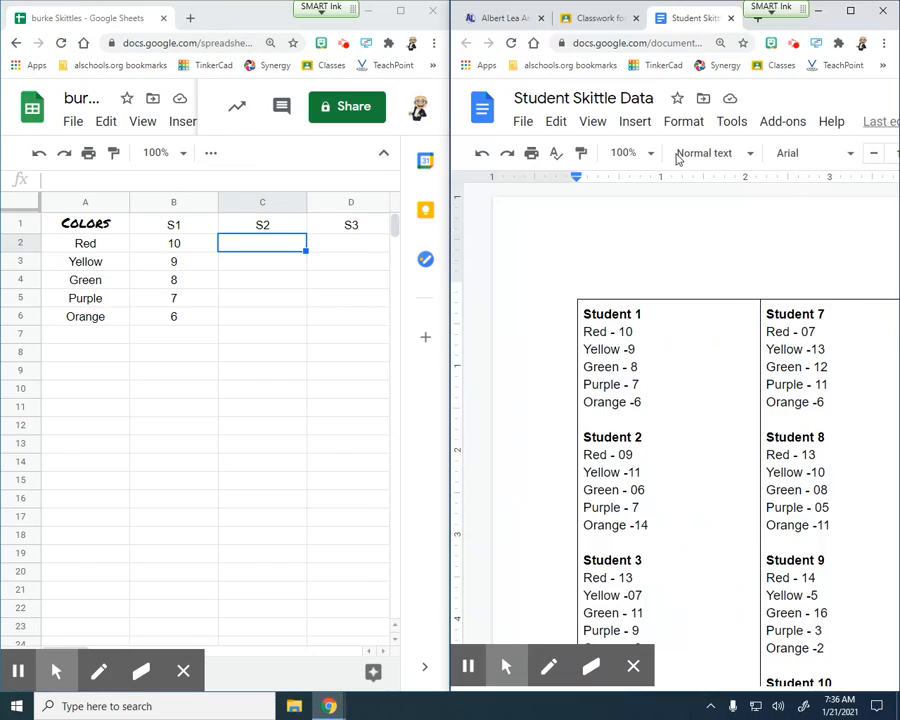
{"action": "scroll", "coordinate": [689, 412], "scroll_direction": "down", "scroll_amount": 1}
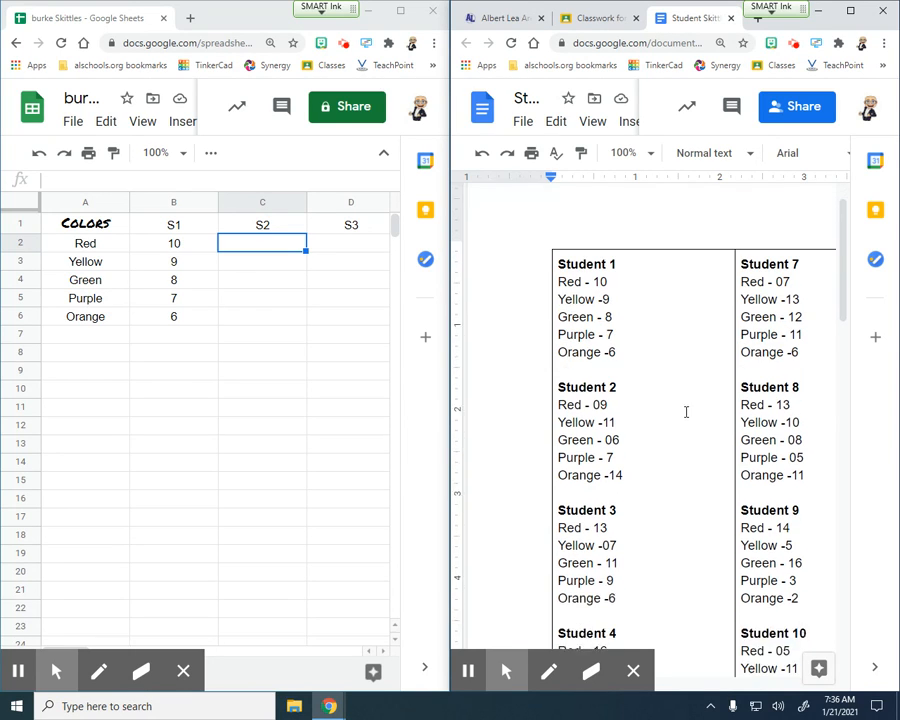
Step: Enter Student 2's counts 9, 11, 6, 7 and 14 in cells C2 to C6 under S2
{"action": "left_click", "coordinate": [247, 245]}
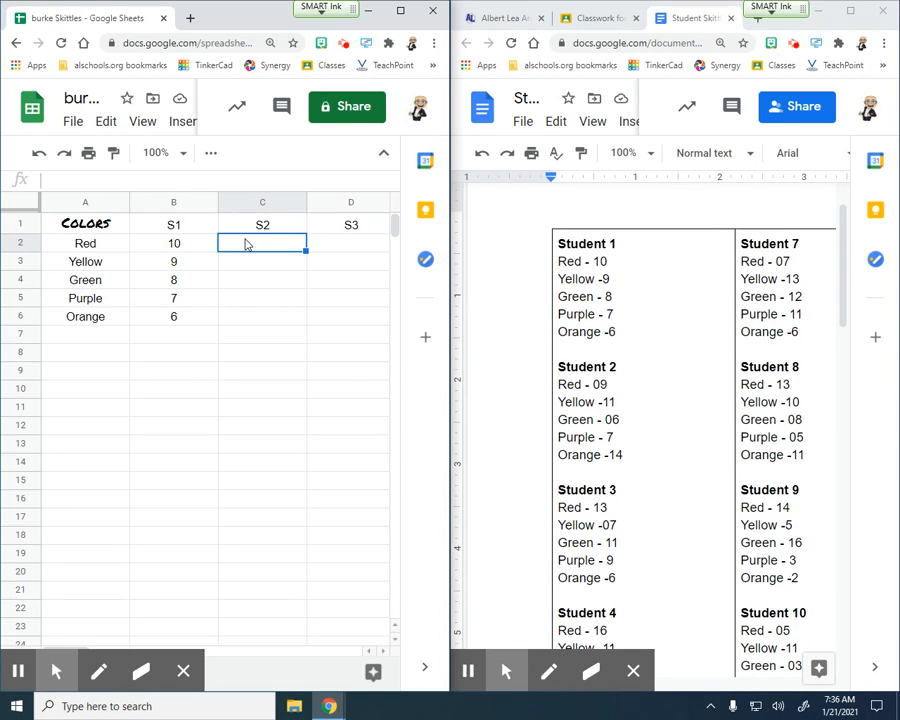
{"action": "type", "text": "9"}
{"action": "key", "text": "Return"}
{"action": "type", "text": "11"}
{"action": "key", "text": "Return"}
{"action": "type", "text": "6"}
{"action": "key", "text": "Return"}
{"action": "type", "text": "7"}
{"action": "key", "text": "Return"}
{"action": "type", "text": "14"}
{"action": "key", "text": "Tab"}
{"action": "key", "text": "Up"}
{"action": "key", "text": "Up"}
{"action": "key", "text": "Up"}
{"action": "key", "text": "Up"}
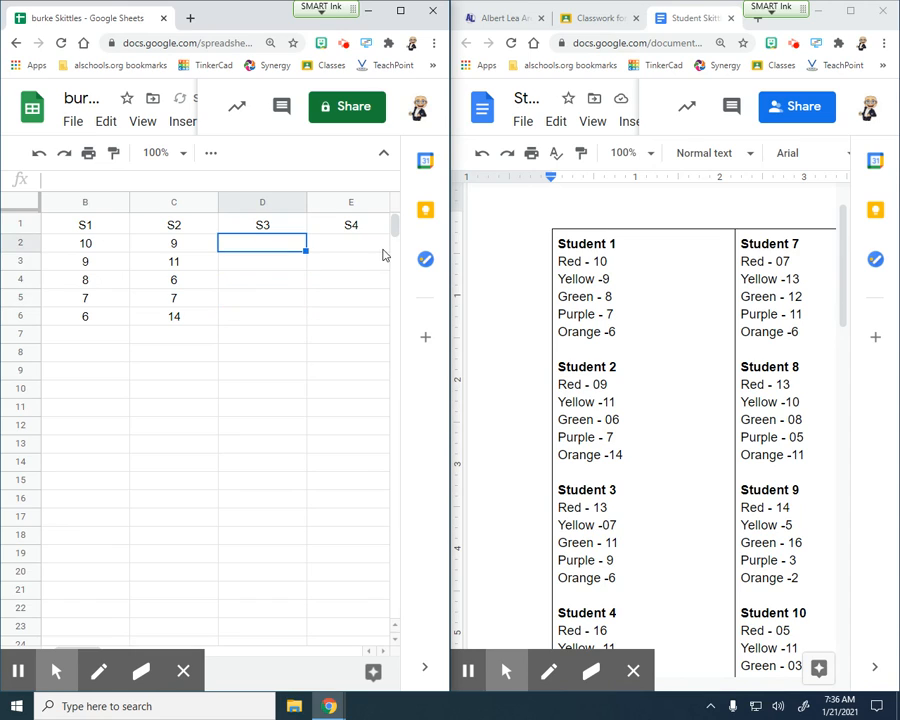
Step: Enter Student 3's counts 13, 7, 11, 9 and 6 in cells D2 to D6 under S3
{"action": "type", "text": "13"}
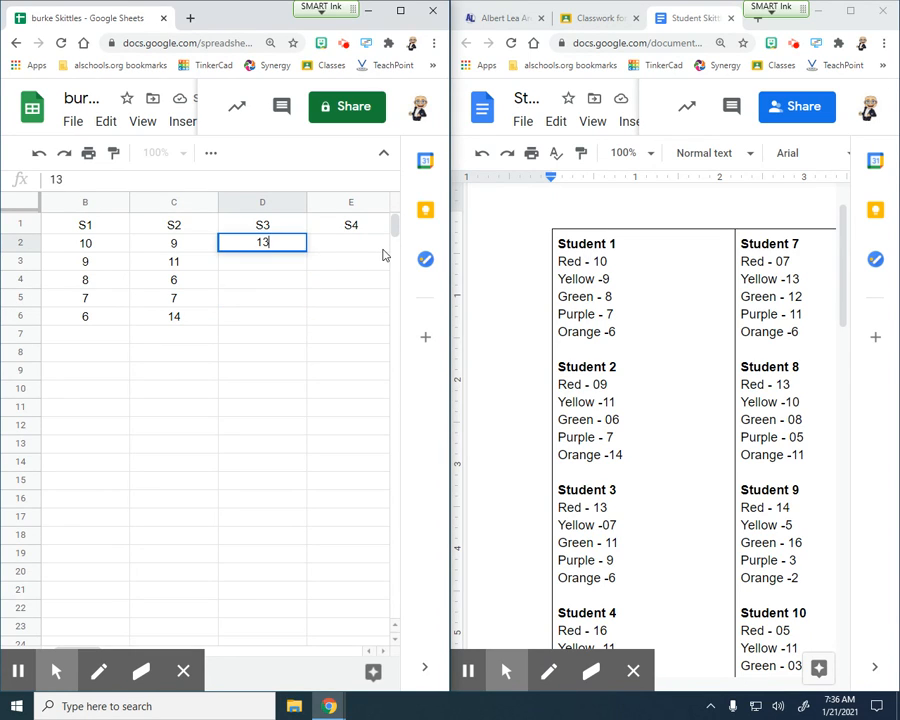
{"action": "key", "text": "Return"}
{"action": "type", "text": "07"}
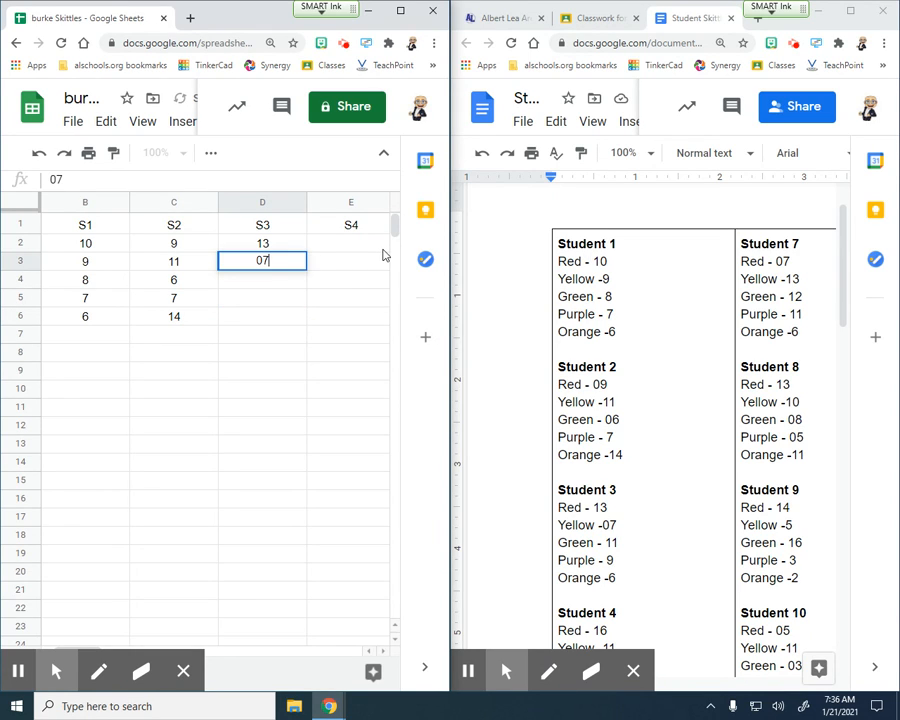
{"action": "key", "text": "Return"}
{"action": "type", "text": "11"}
{"action": "key", "text": "Return"}
{"action": "type", "text": "09"}
{"action": "key", "text": "Return"}
{"action": "type", "text": "6"}
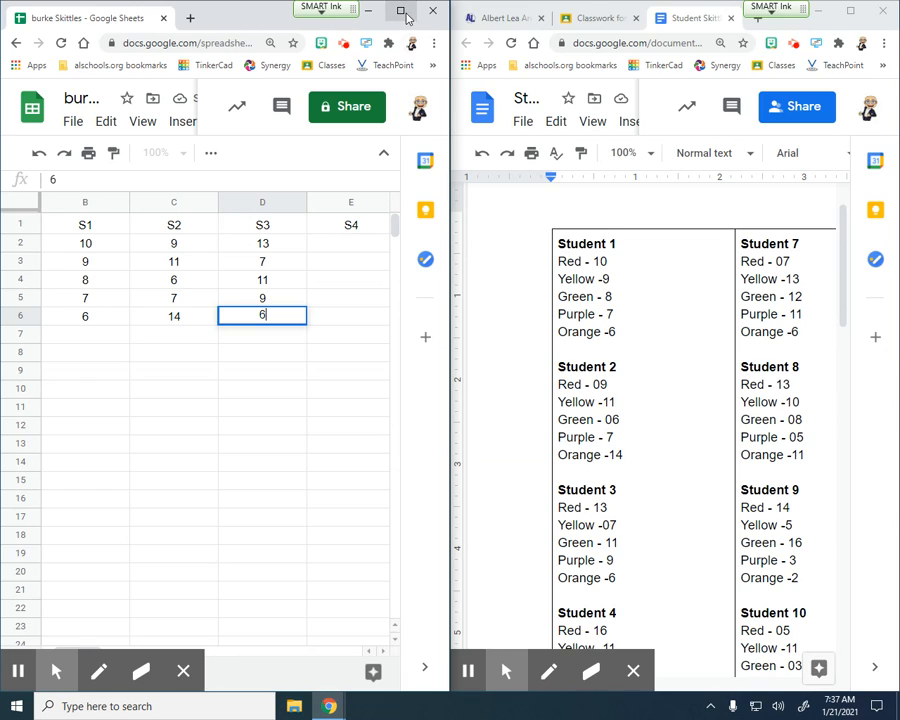
Step: Maximize the spreadsheet window, and replace the headings S4 through S7 in E1 to H1 with a single Totals heading in E1
{"action": "left_click", "coordinate": [401, 12]}
{"action": "left_click_drag", "start_coordinate": [340, 229], "coordinate": [622, 227]}
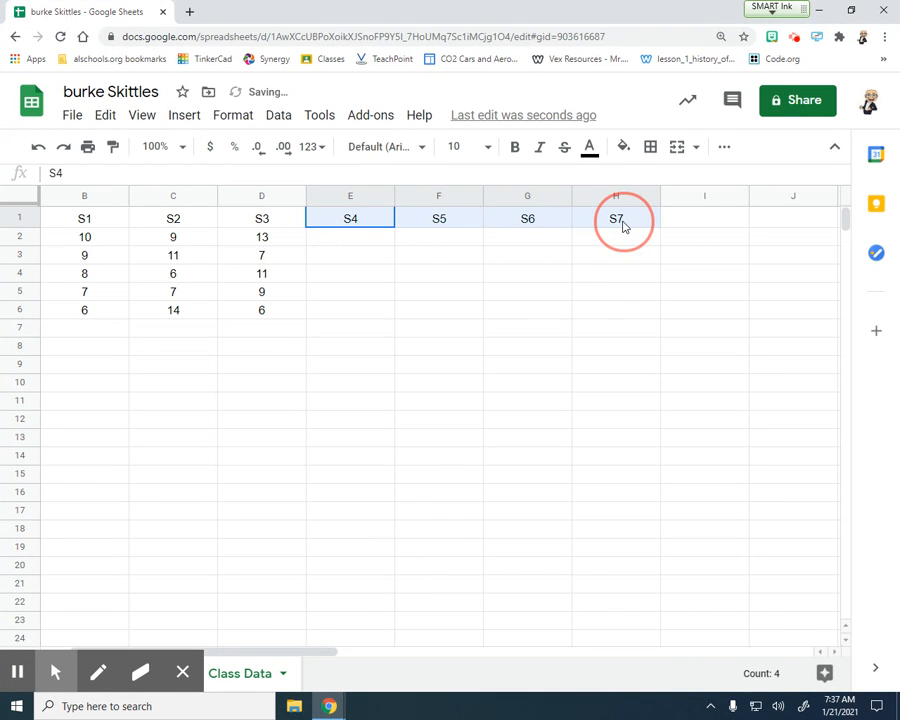
{"action": "key", "text": "Delete"}
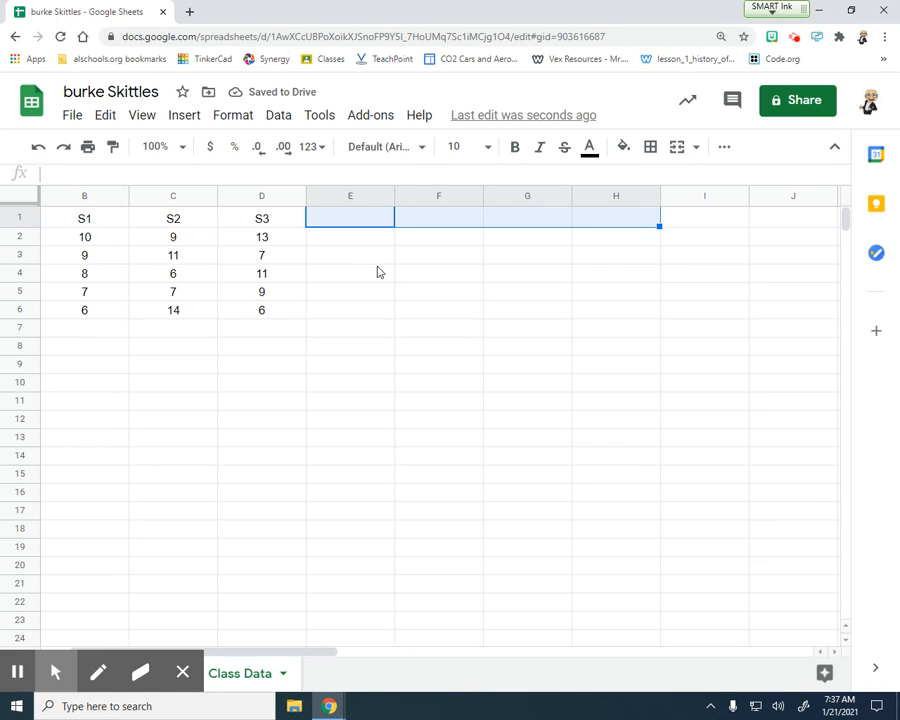
{"action": "type", "text": "To"}
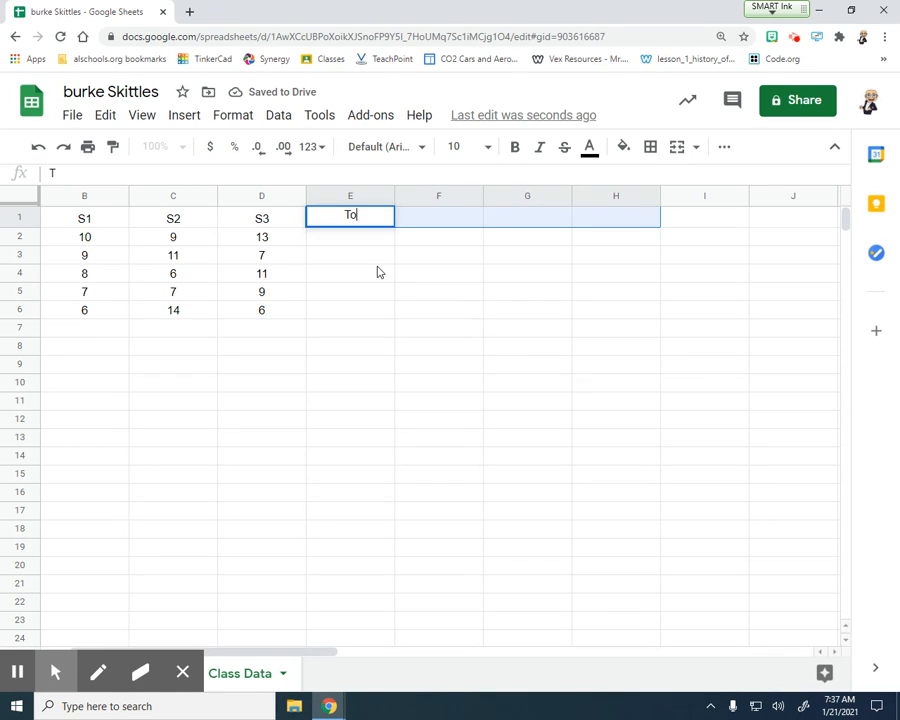
{"action": "type", "text": "tals"}
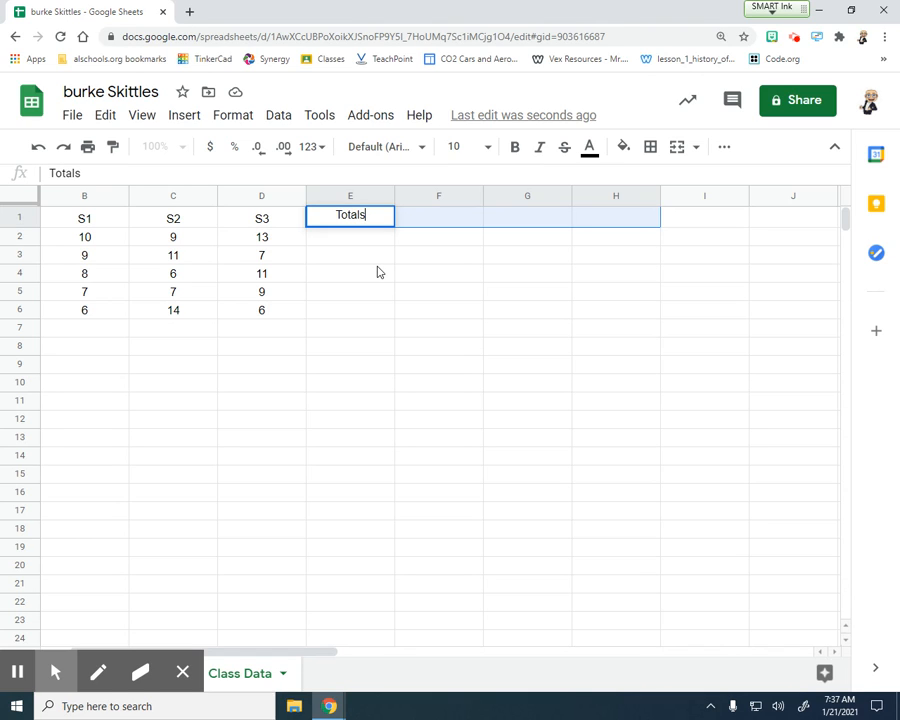
{"action": "left_click", "coordinate": [369, 458]}
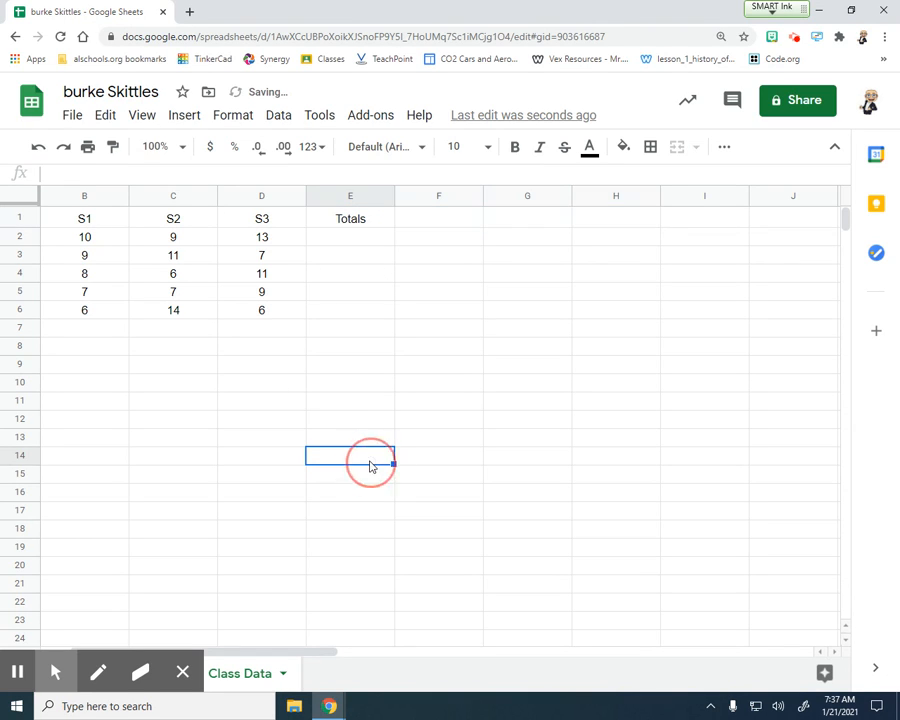
{"action": "left_click", "coordinate": [341, 222]}
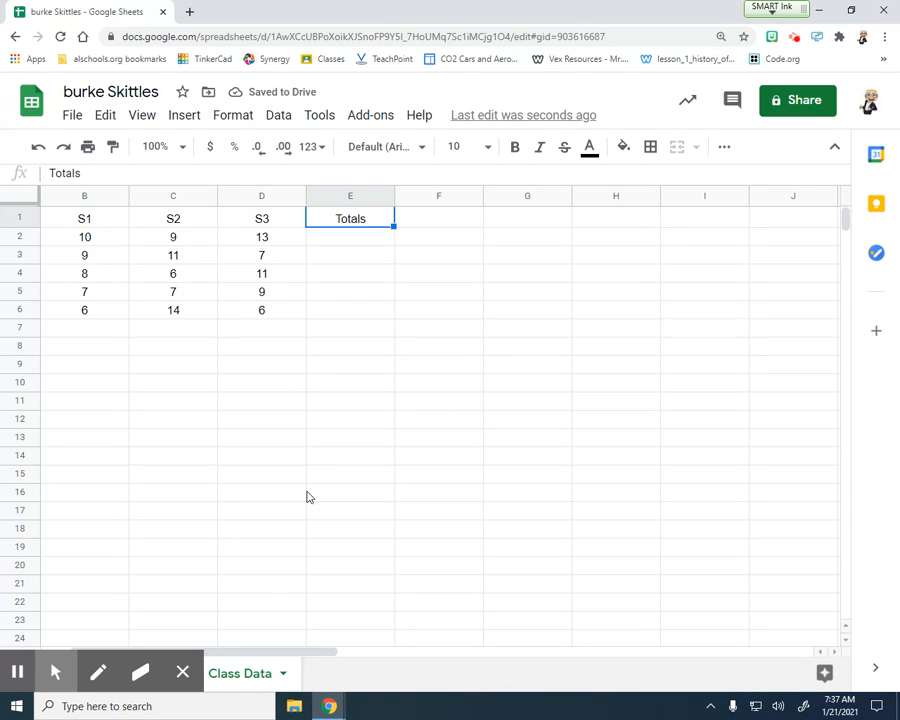
Step: Total the Red row in cell E2 with =SUM(B2:D2), and autofill the formula down to E6 for the other colors
{"action": "left_click", "coordinate": [340, 238]}
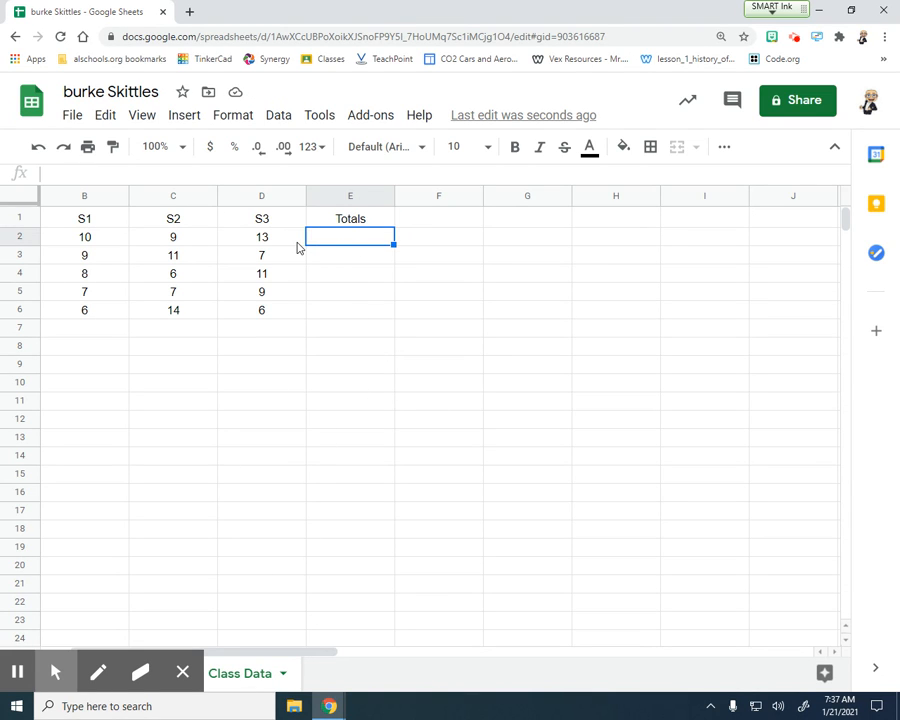
{"action": "type", "text": "="}
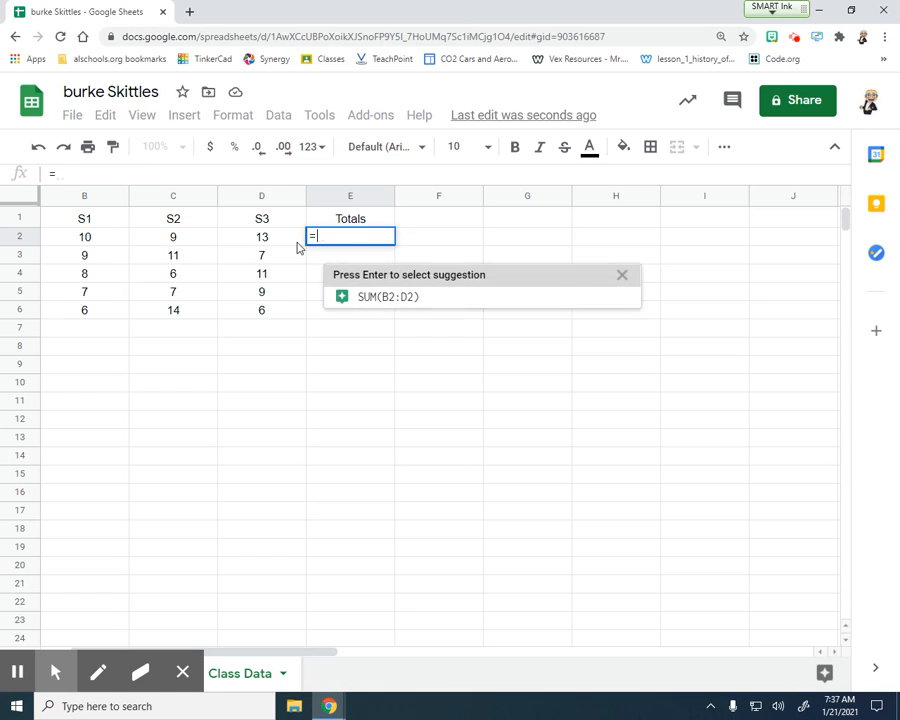
{"action": "type", "text": "sum"}
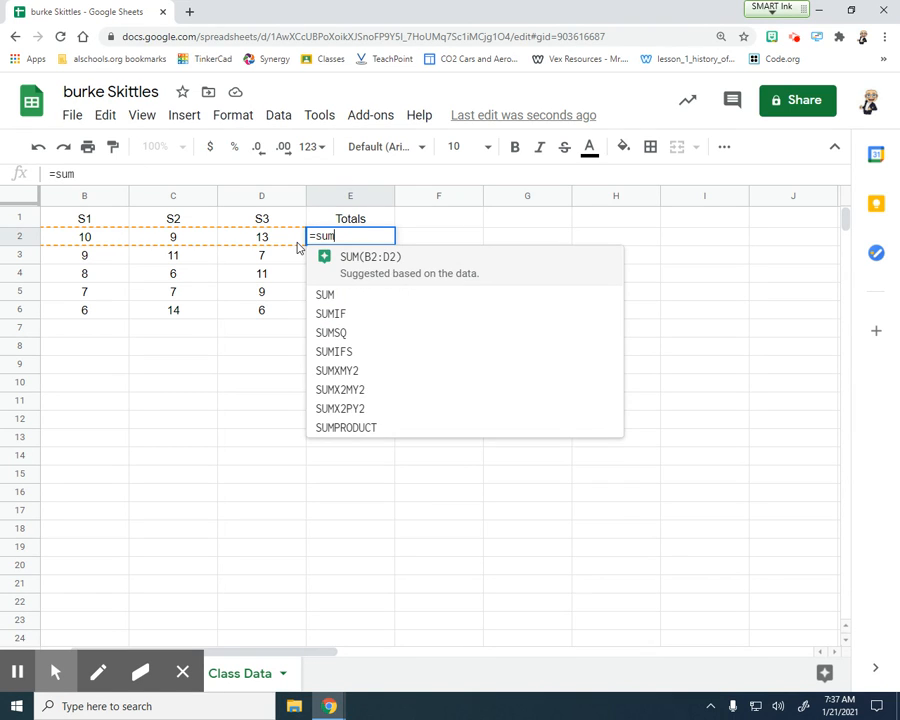
{"action": "key", "text": "Down"}
{"action": "key", "text": "Down"}
{"action": "left_click", "coordinate": [283, 656]}
{"action": "left_click_drag", "start_coordinate": [283, 656], "coordinate": [185, 664]}
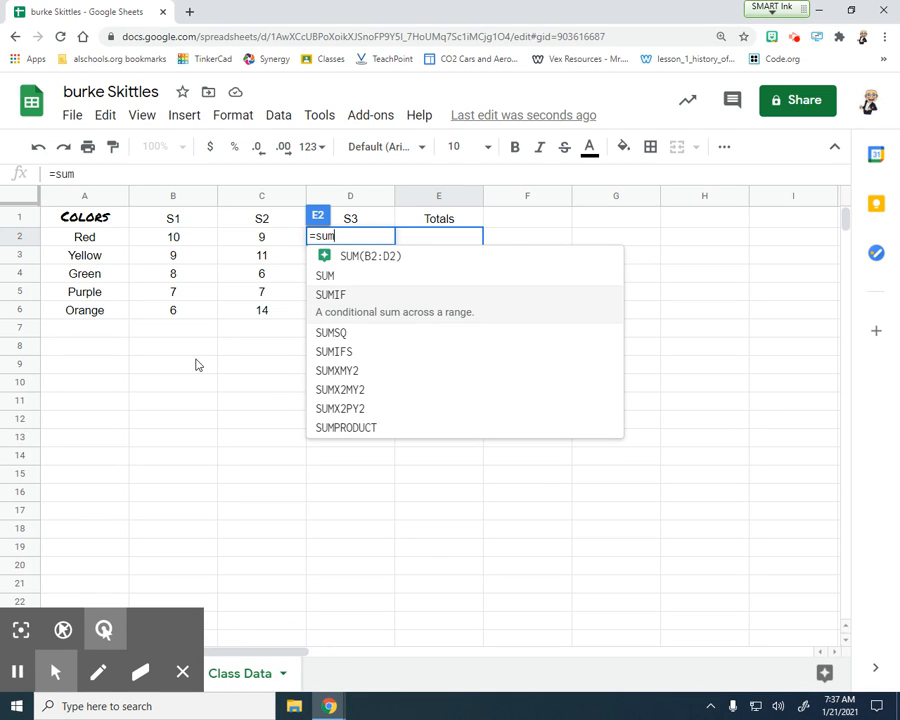
{"action": "key", "text": "Up"}
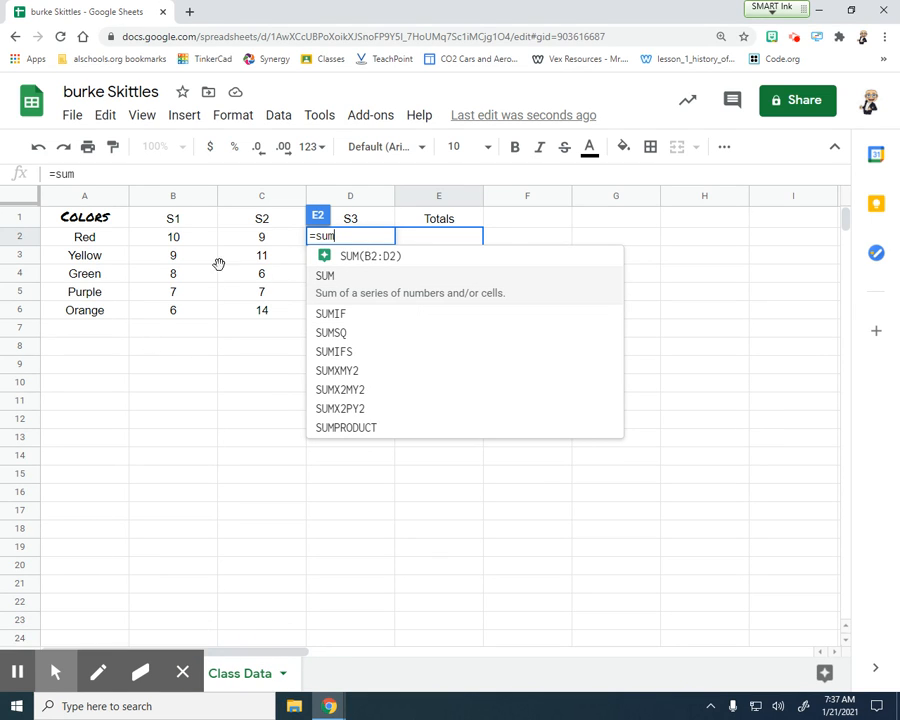
{"action": "left_click", "coordinate": [378, 258]}
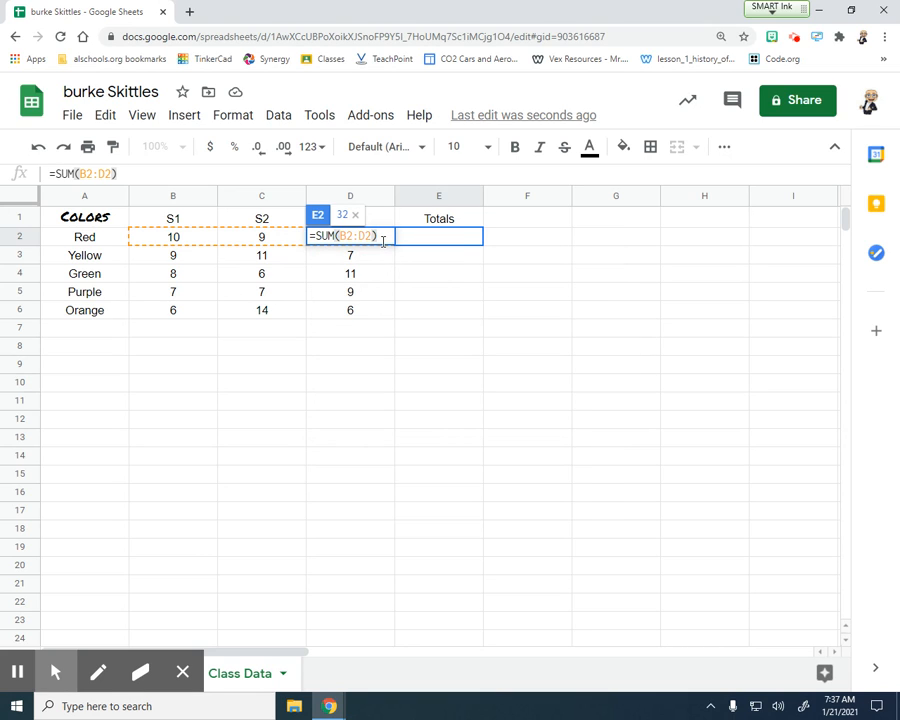
{"action": "key", "text": "Return"}
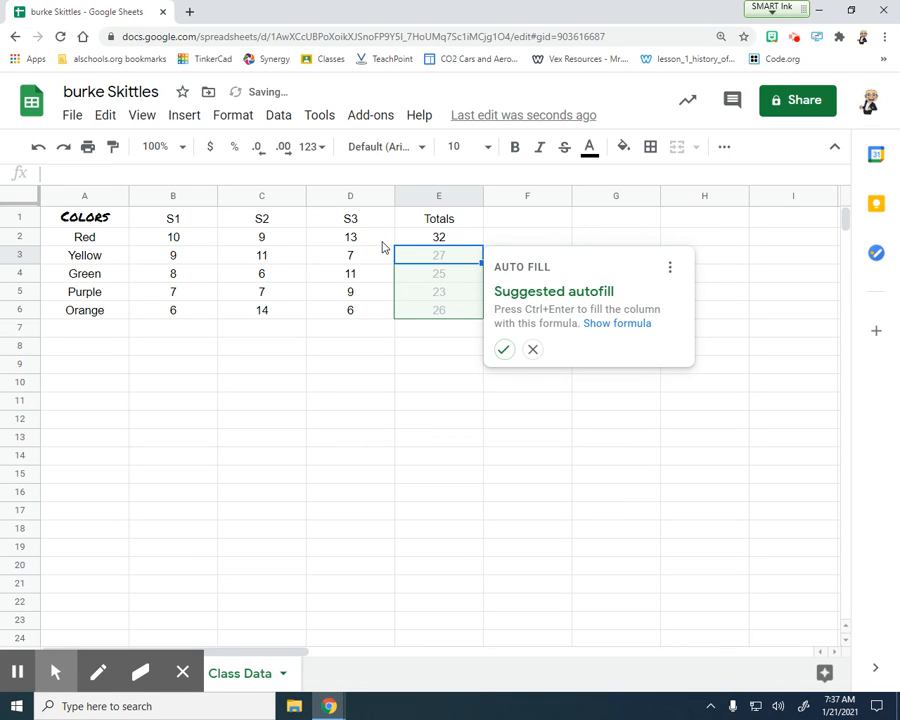
{"action": "left_click_drag", "start_coordinate": [481, 263], "coordinate": [478, 316]}
{"action": "left_click", "coordinate": [505, 352]}
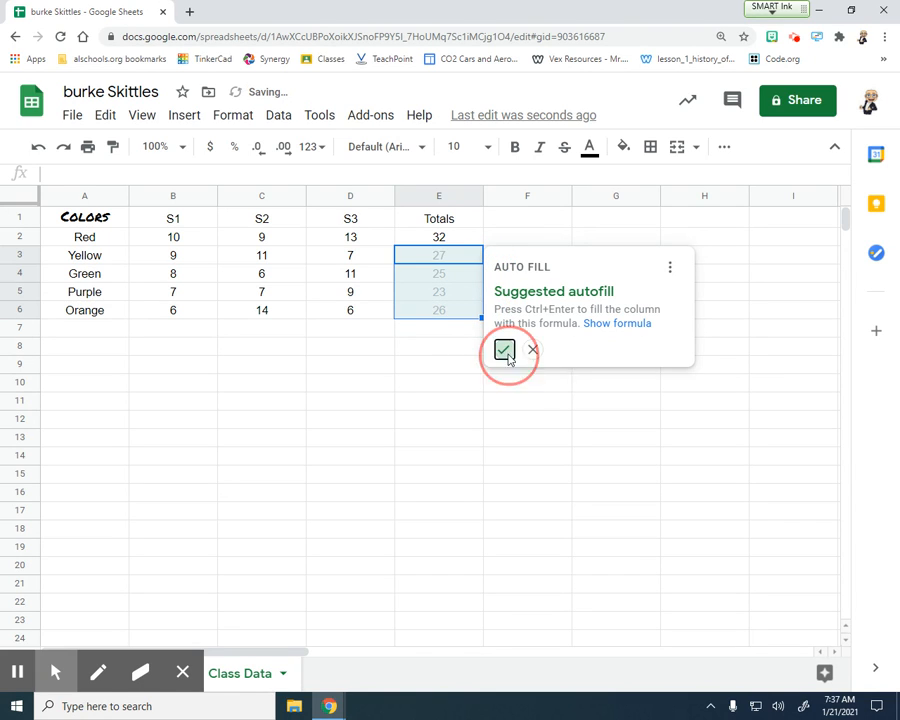
Step: Change Student 3's Red count in cell D2 to 17, and replace that entry with 11
{"action": "left_click", "coordinate": [452, 421]}
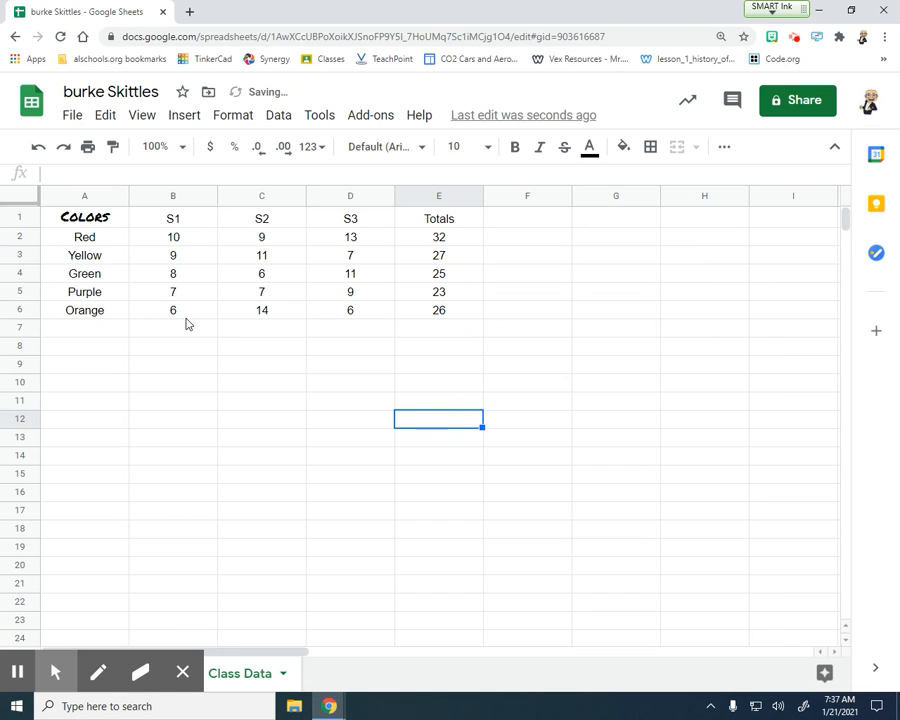
{"action": "left_click", "coordinate": [351, 240]}
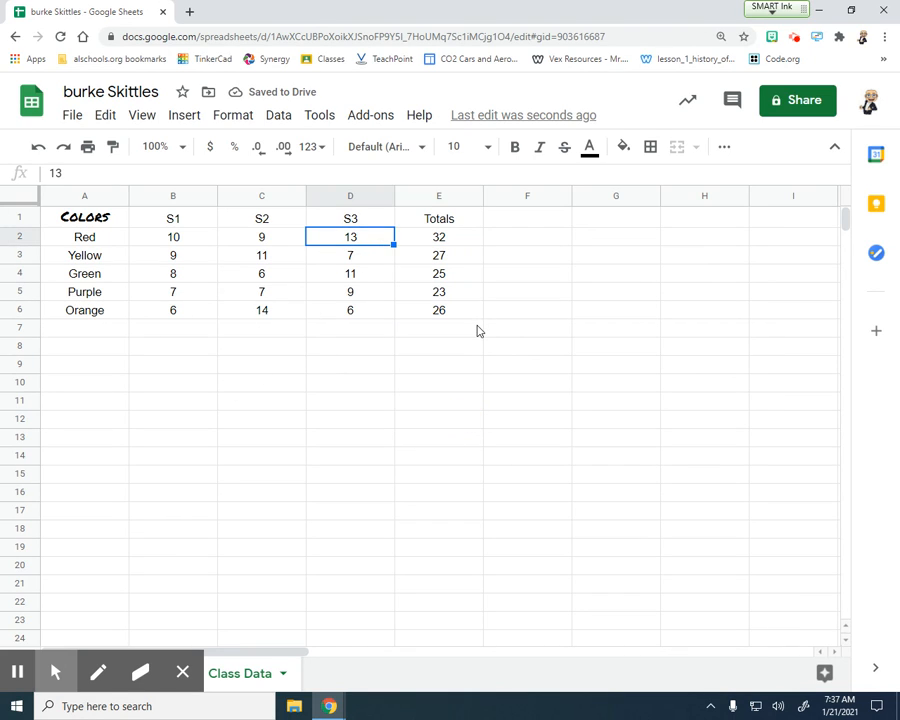
{"action": "type", "text": "17"}
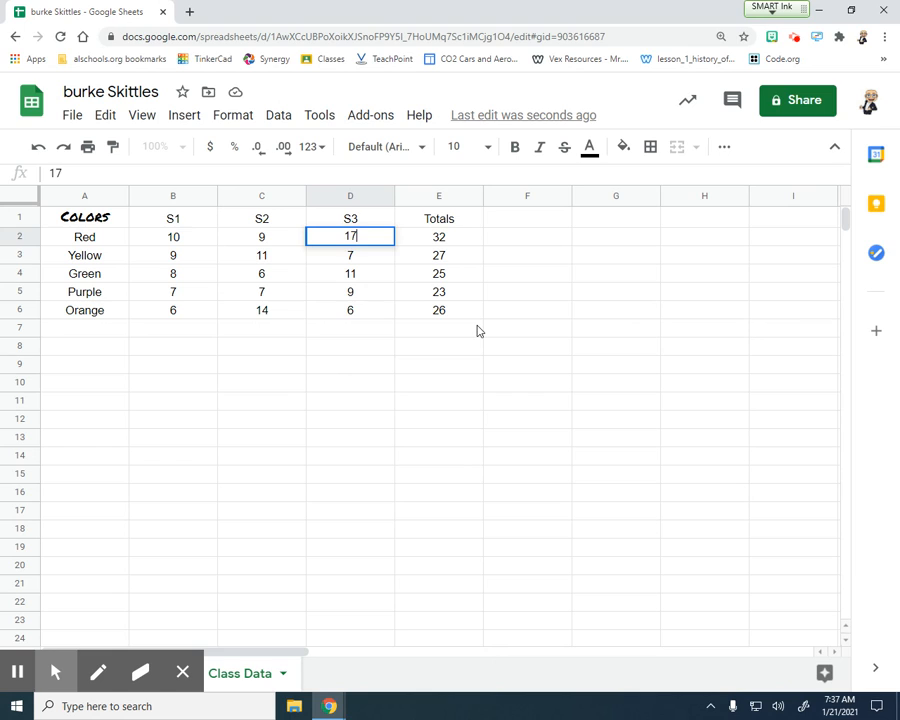
{"action": "key", "text": "Return"}
{"action": "key", "text": "Up"}
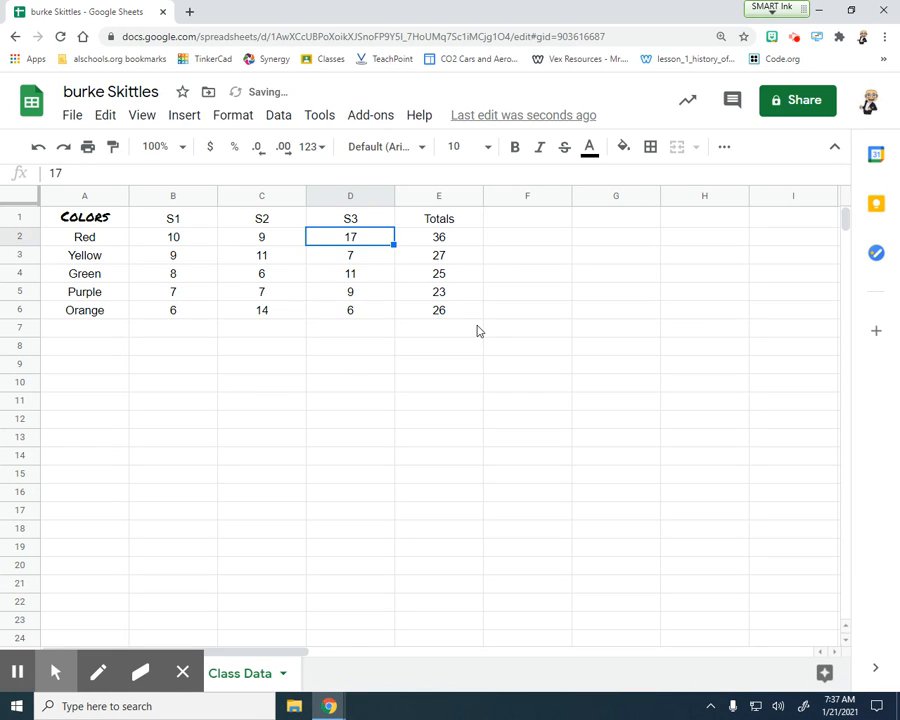
{"action": "type", "text": "11"}
{"action": "key", "text": "Return"}
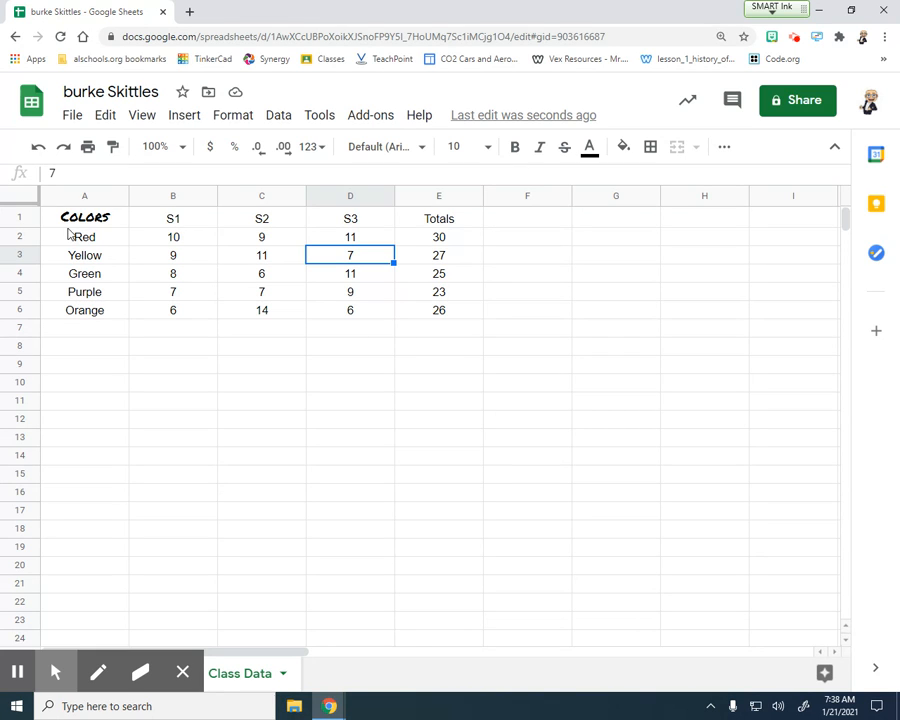
Step: Select the class data table with its headings and totals, covering cells A1 to E7
{"action": "left_click_drag", "start_coordinate": [74, 222], "coordinate": [465, 338]}
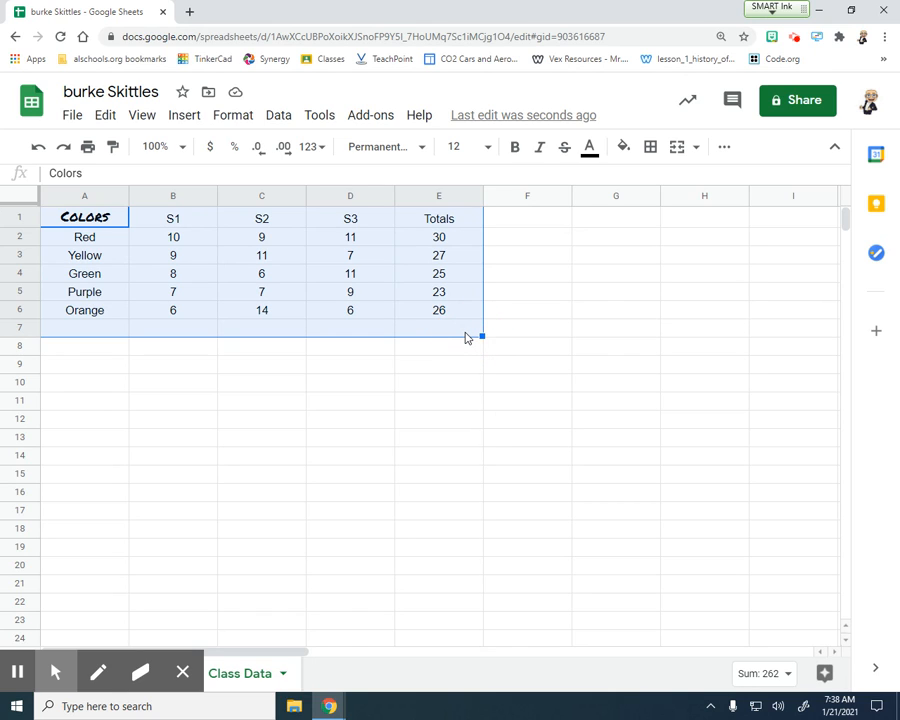